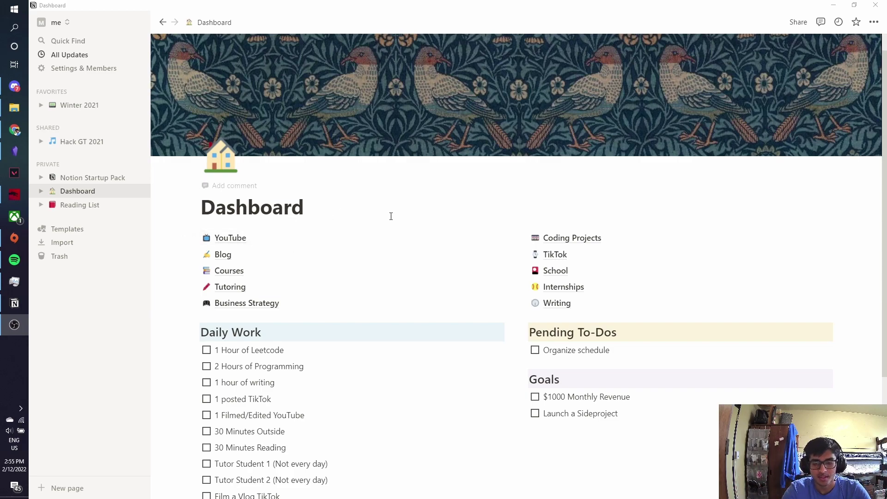
Scroll through the Dashboard's section links and Daily Work checklist.
scroll(722, 311, down, 2)
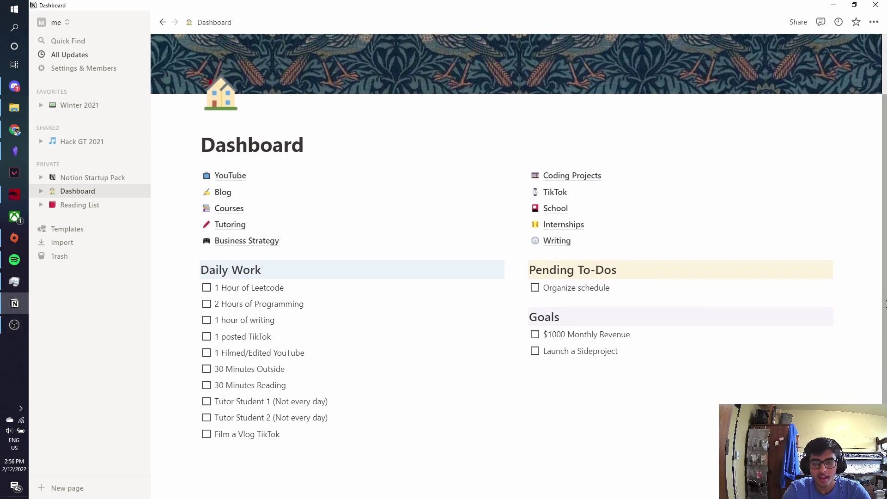
scroll(878, 300, up, 1)
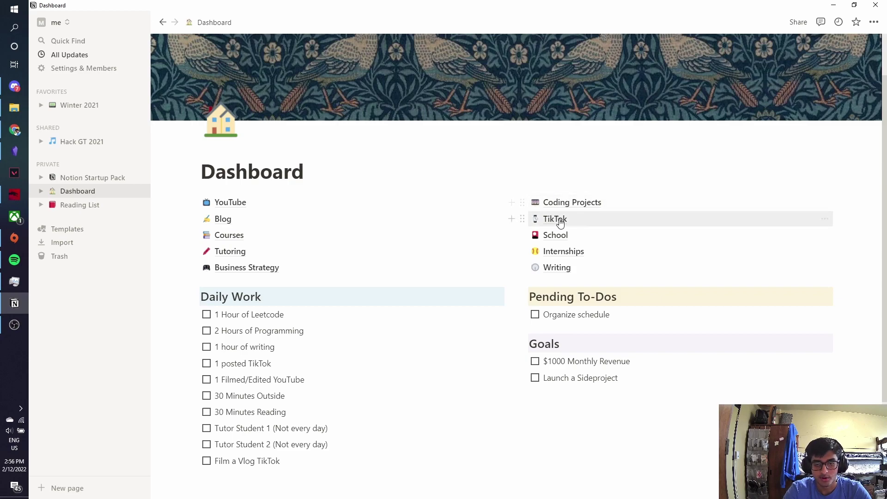
Open the Internship Application Tracker from the Internships page and scroll through its entries.
click(573, 257)
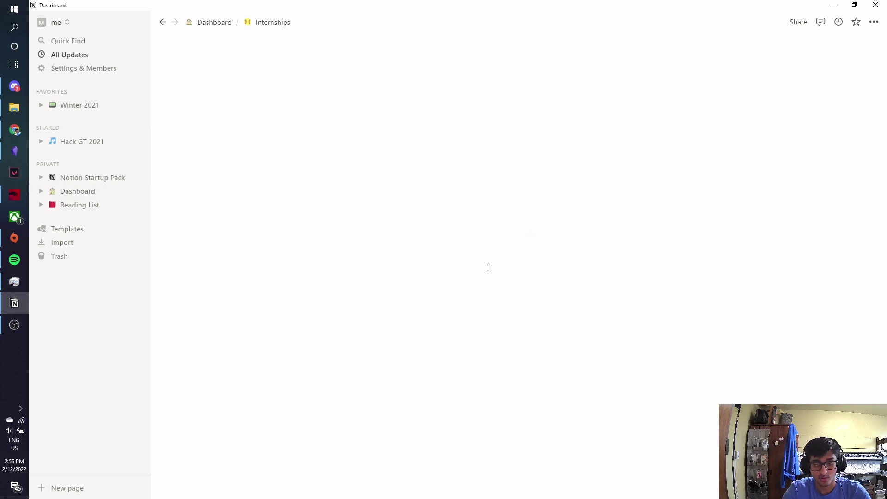
click(403, 189)
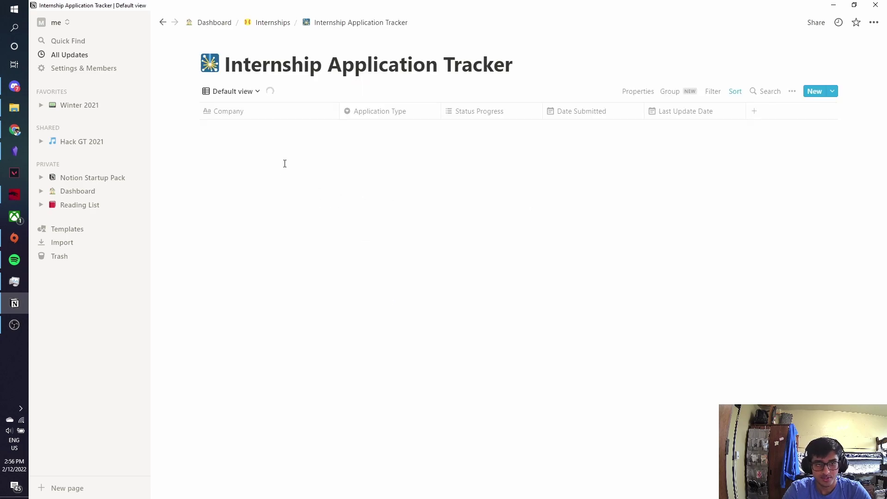
scroll(832, 121, down, 15)
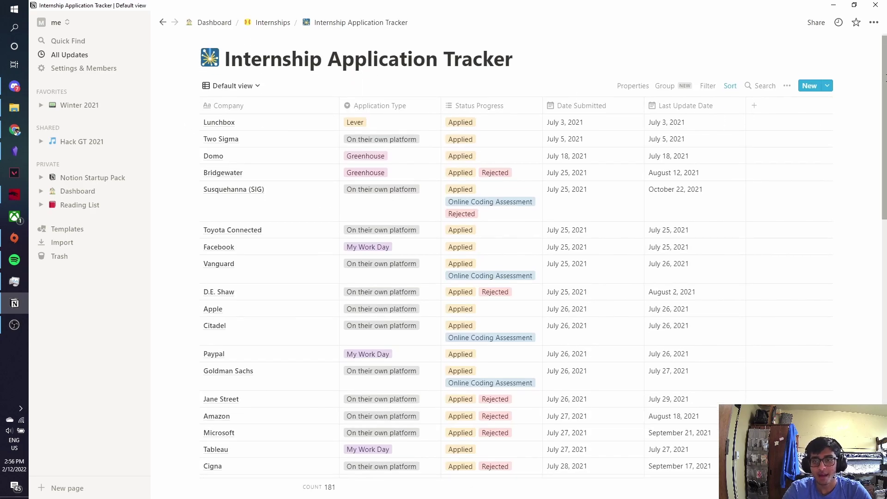
scroll(874, 354, down, 20)
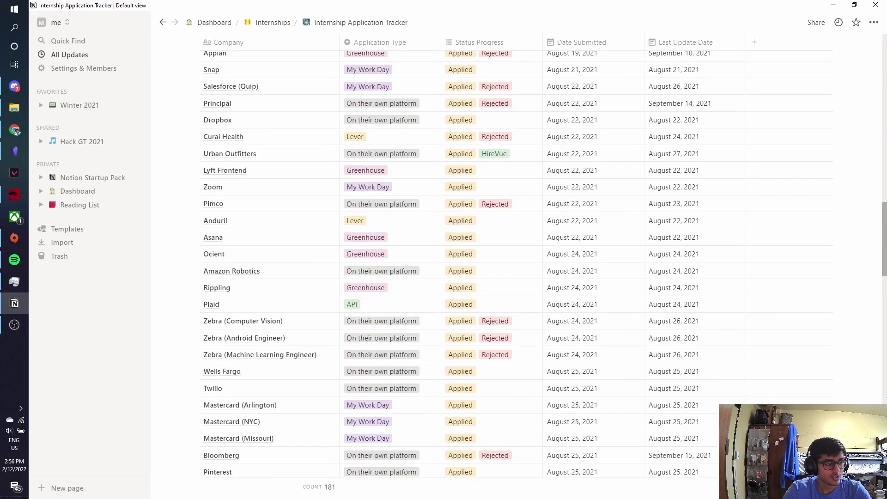
scroll(875, 353, up, 7)
scroll(875, 353, up, 10)
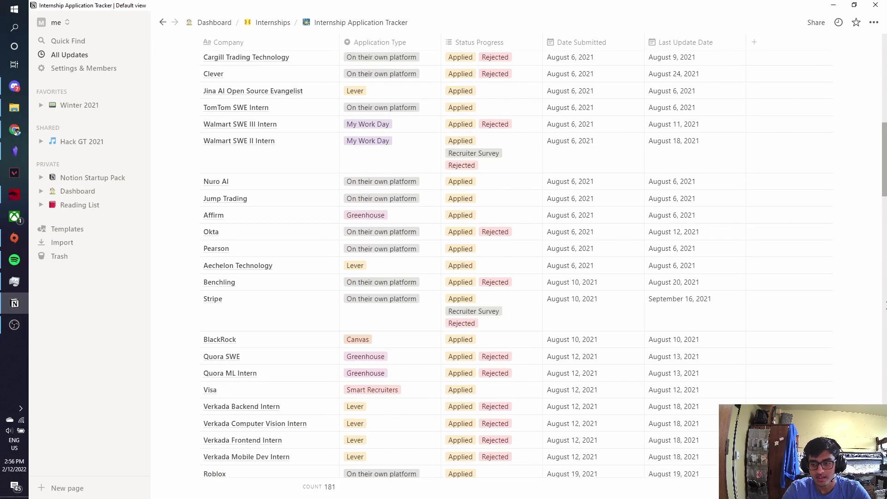
Browse the 181 entries to the end and back, then return to the Dashboard.
scroll(874, 353, down, 6)
scroll(705, 356, down, 15)
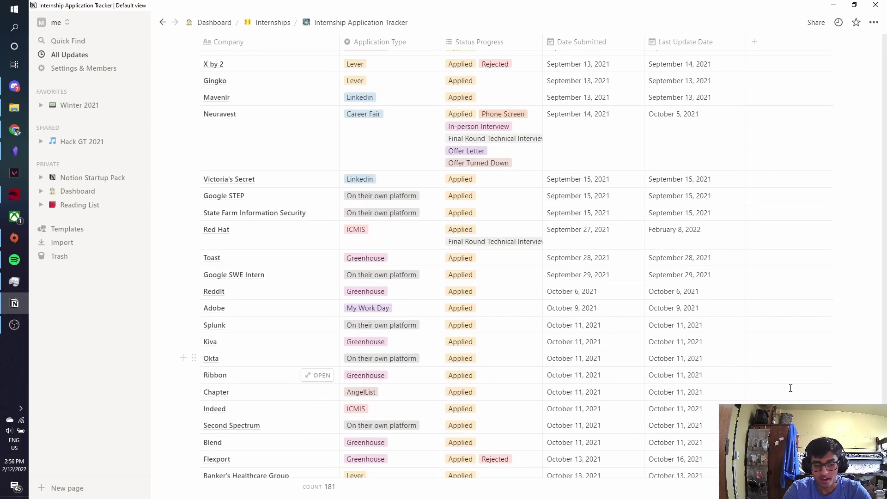
scroll(504, 264, down, 5)
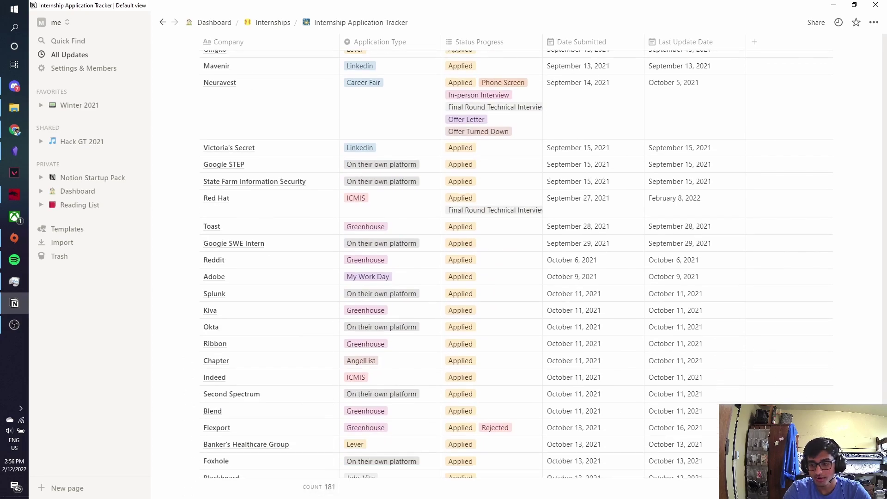
scroll(880, 306, up, 20)
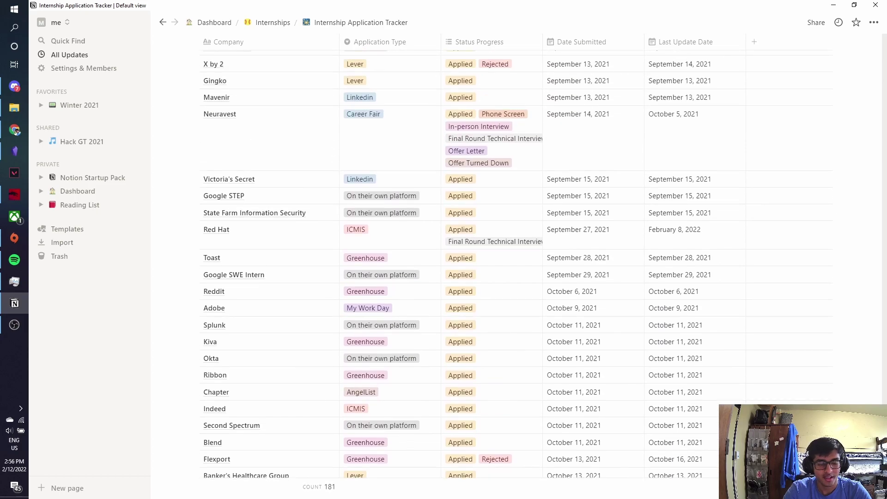
scroll(880, 306, up, 20)
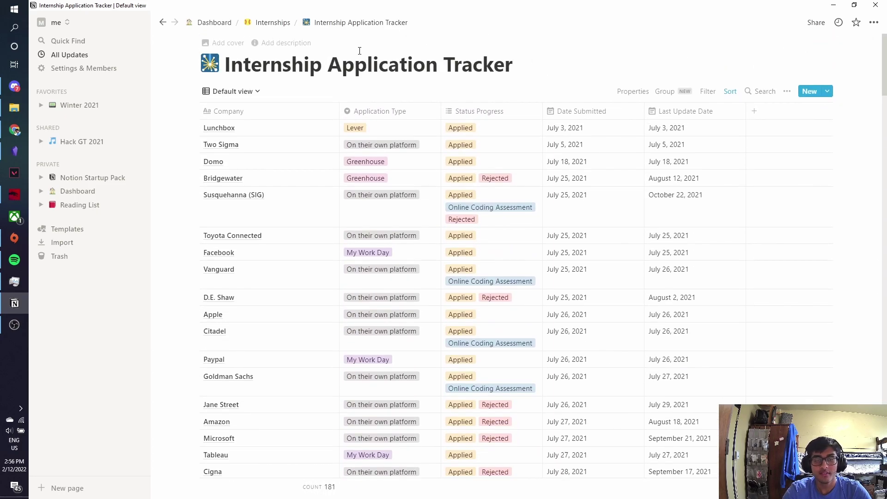
click(205, 26)
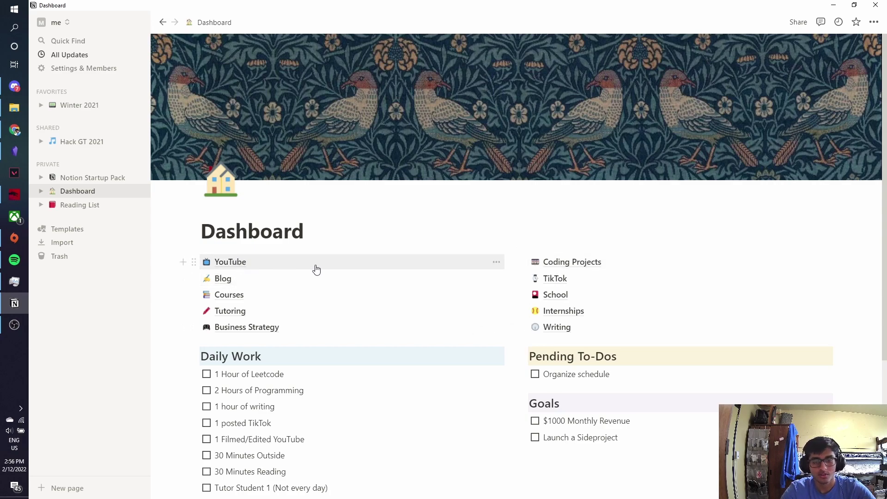
View YouTube's 18-entry Project Tracker, then return via the Dashboard to the Internships page.
click(226, 264)
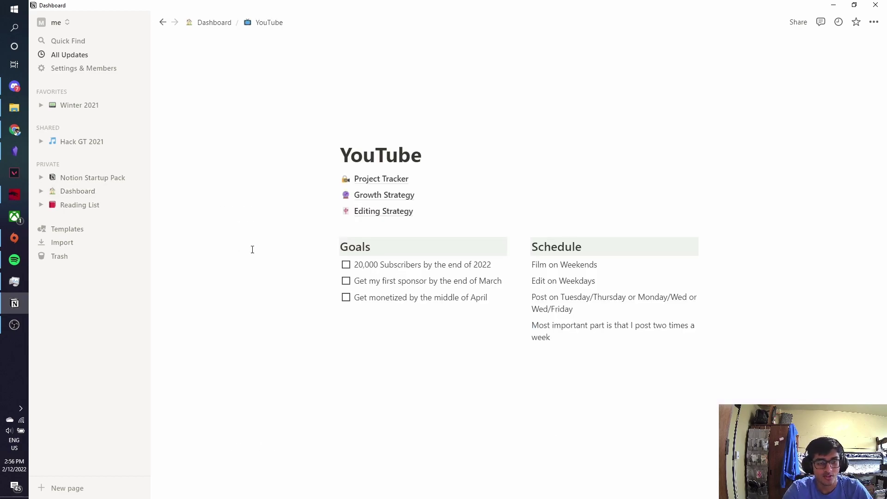
click(368, 180)
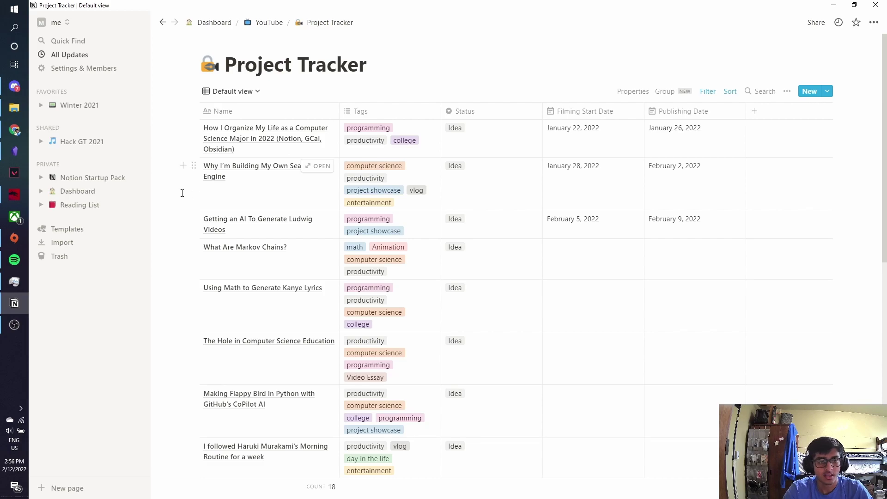
click(214, 23)
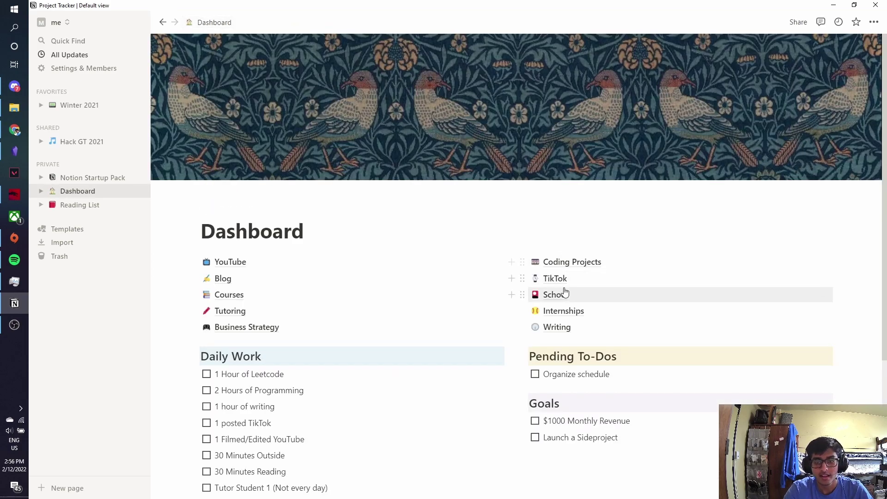
click(550, 311)
Open the Internship Application Tracker and preview the AvidXchange application.
click(402, 185)
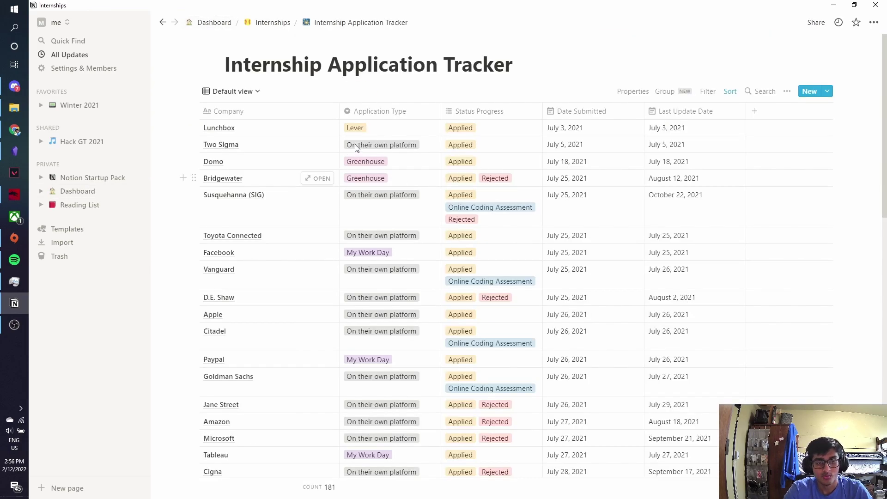
scroll(515, 301, down, 20)
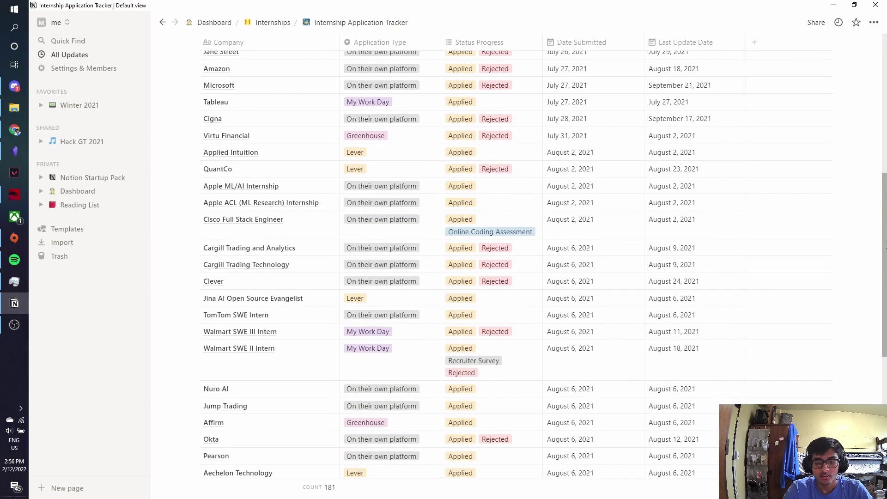
scroll(267, 279, down, 10)
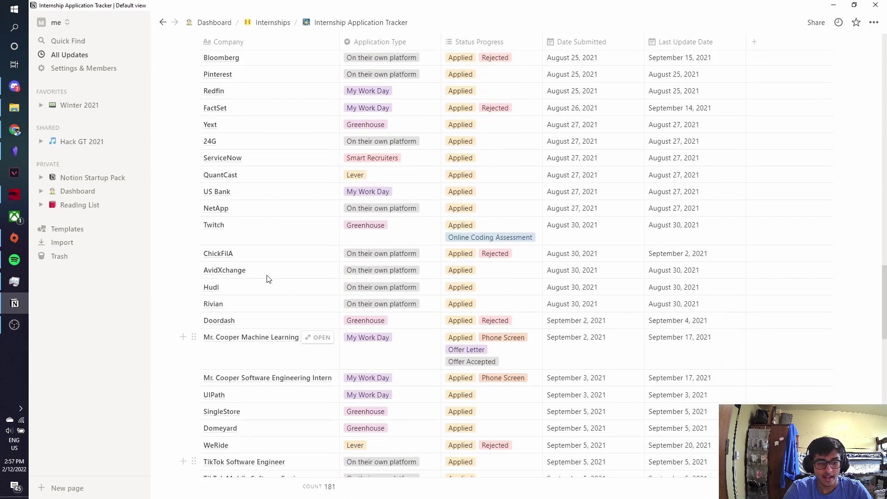
click(312, 270)
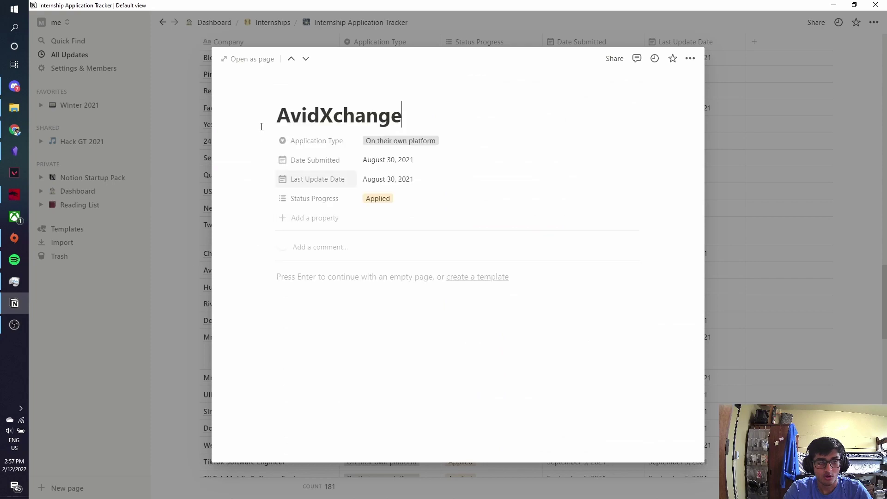
Add an 'Interview covered the following topics:' bullet with a nested sub-point, then close the preview.
click(311, 263)
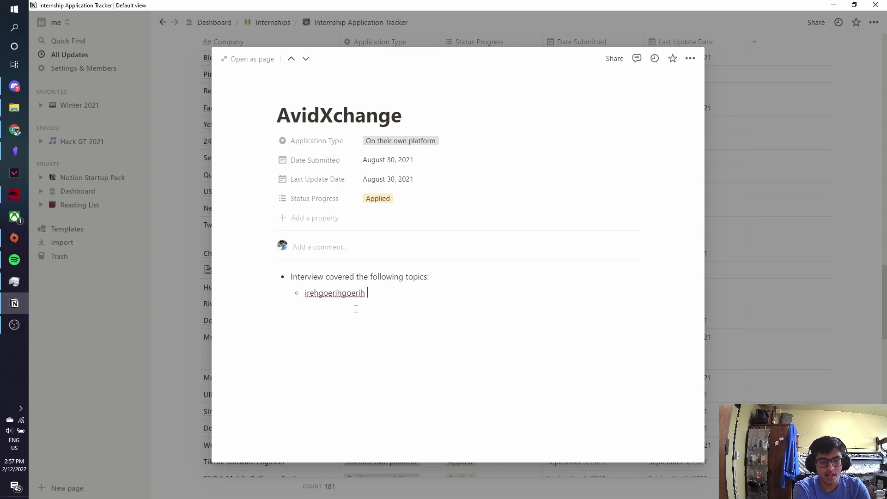
click(737, 139)
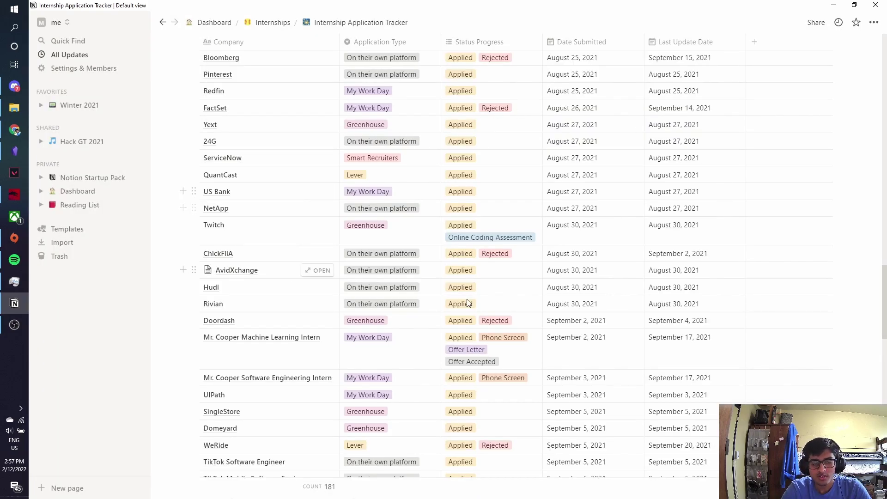
scroll(508, 263, down, 20)
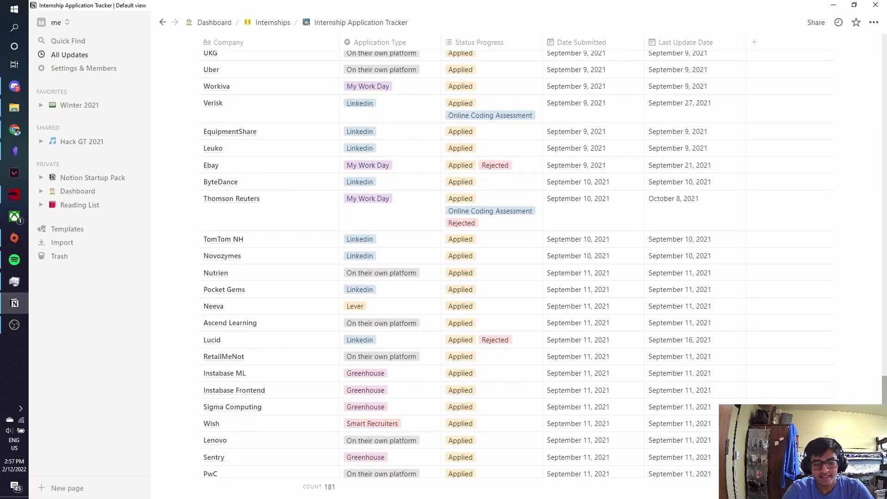
scroll(508, 264, up, 1)
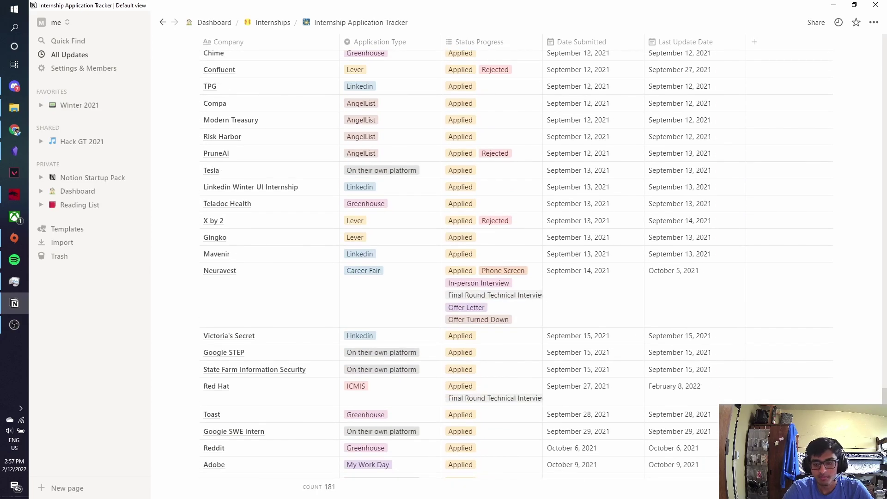
scroll(508, 263, down, 6)
scroll(508, 264, up, 14)
scroll(350, 65, up, 20)
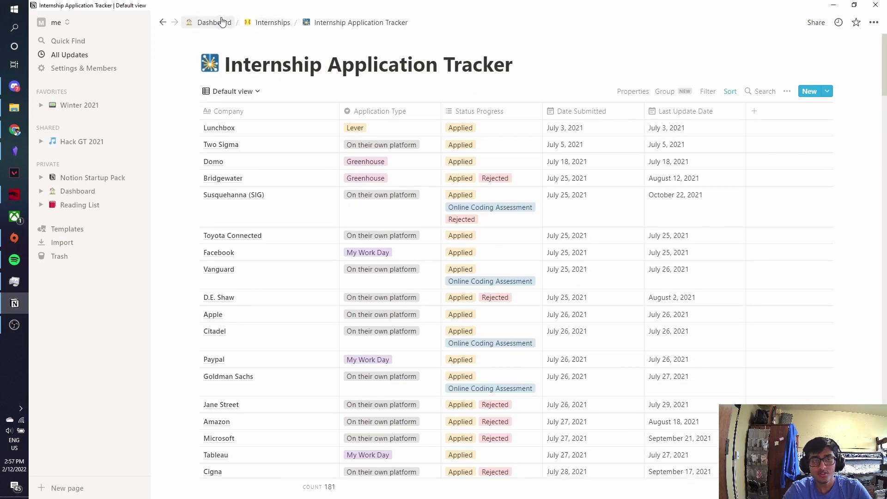
Navigate from the Dashboard through School, College and Fall 2021 to the CS 1331 page.
click(214, 23)
click(563, 292)
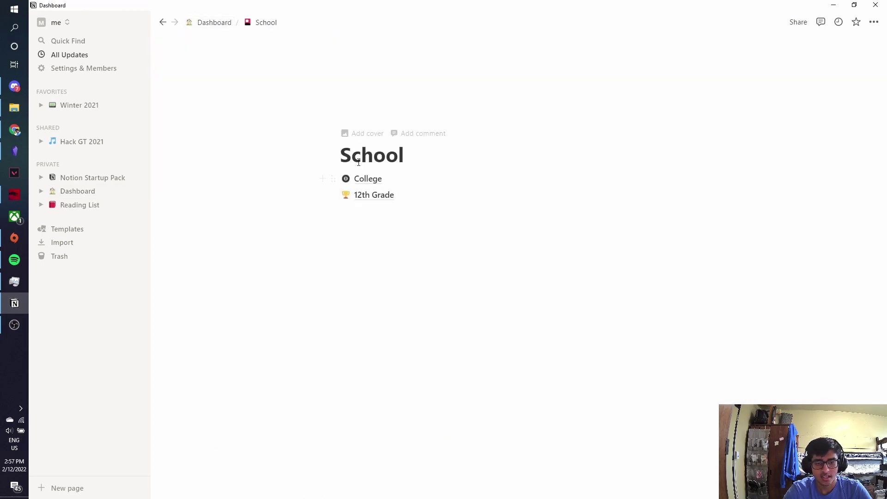
click(363, 180)
click(367, 179)
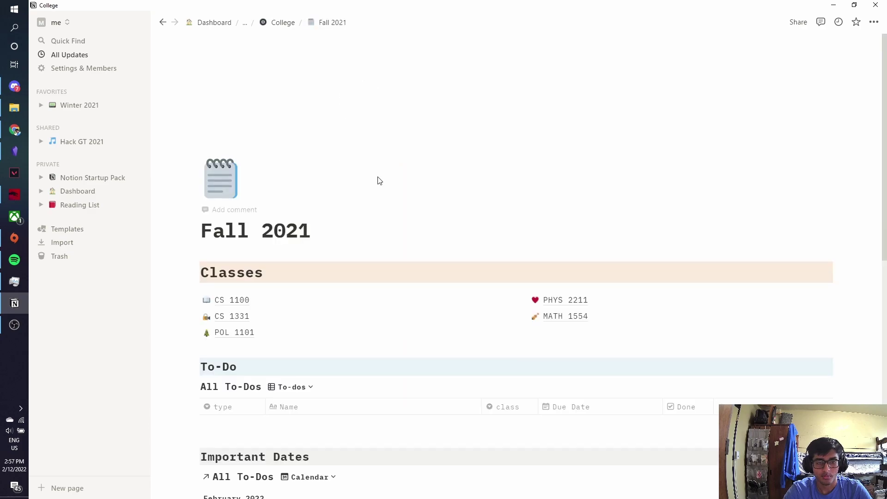
click(238, 318)
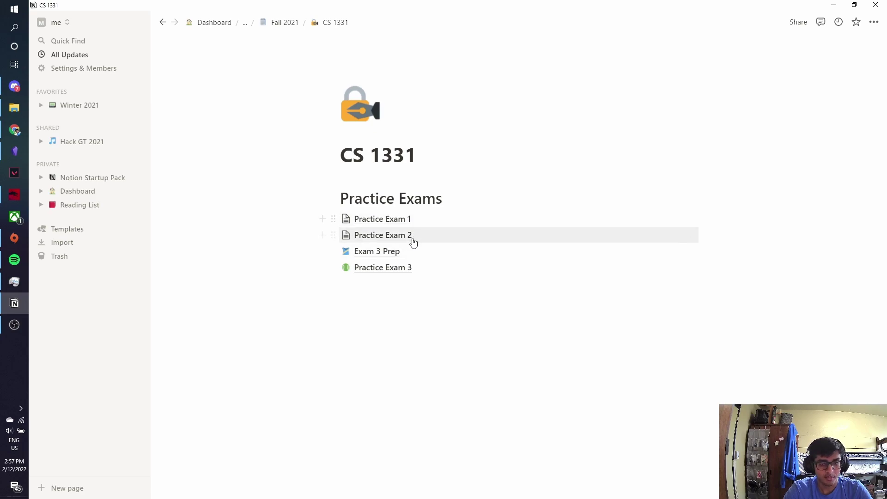
Open Exam 3 Prep and expand the dynamic binding answer and the code-output questions.
click(388, 252)
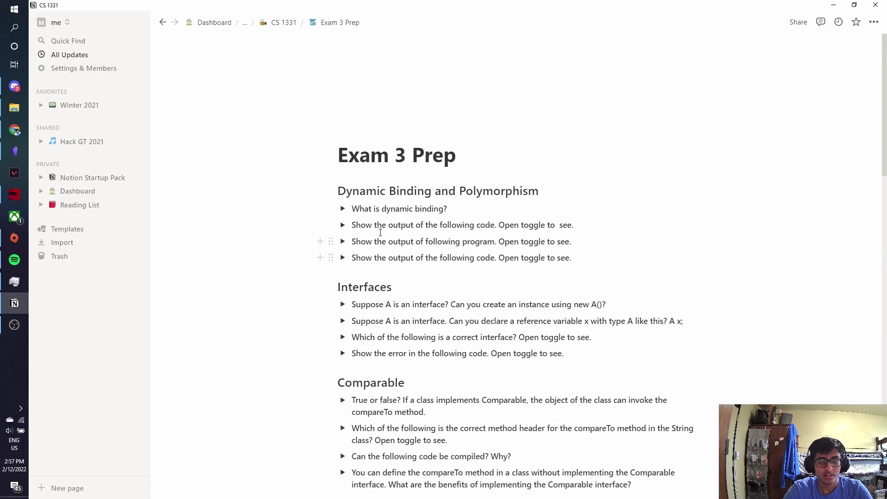
click(342, 209)
click(342, 252)
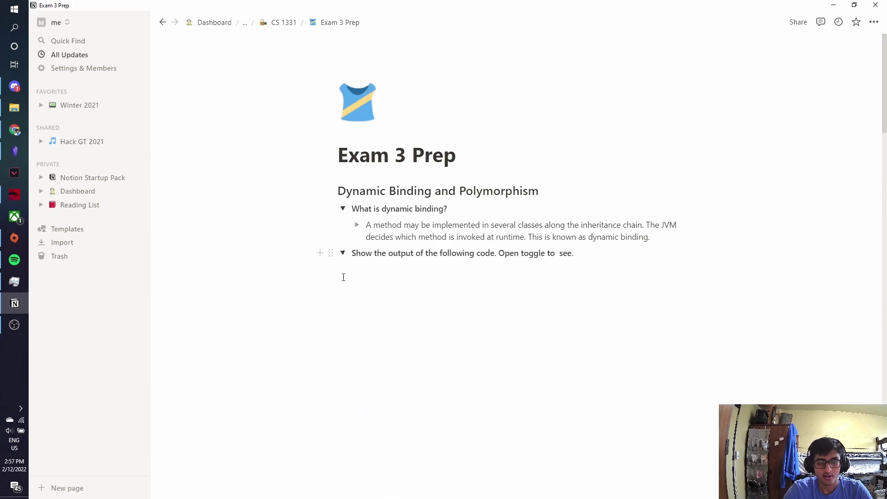
scroll(343, 185, down, 3)
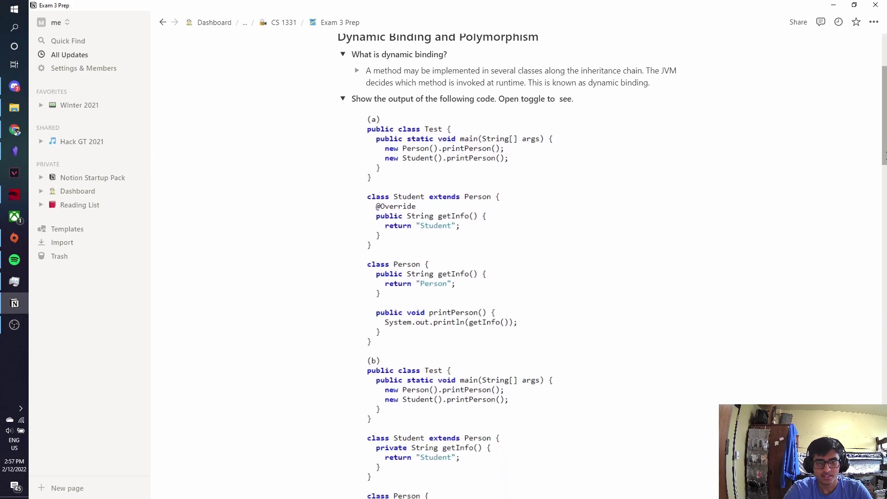
click(342, 99)
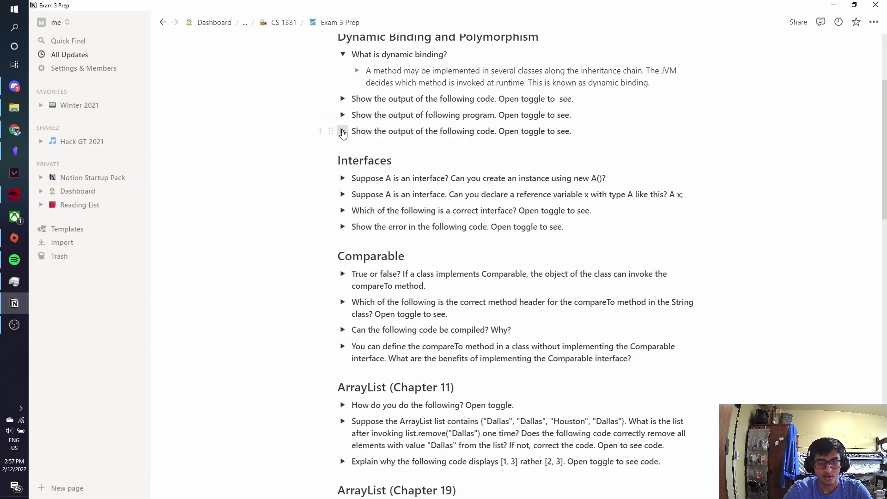
click(343, 131)
click(342, 132)
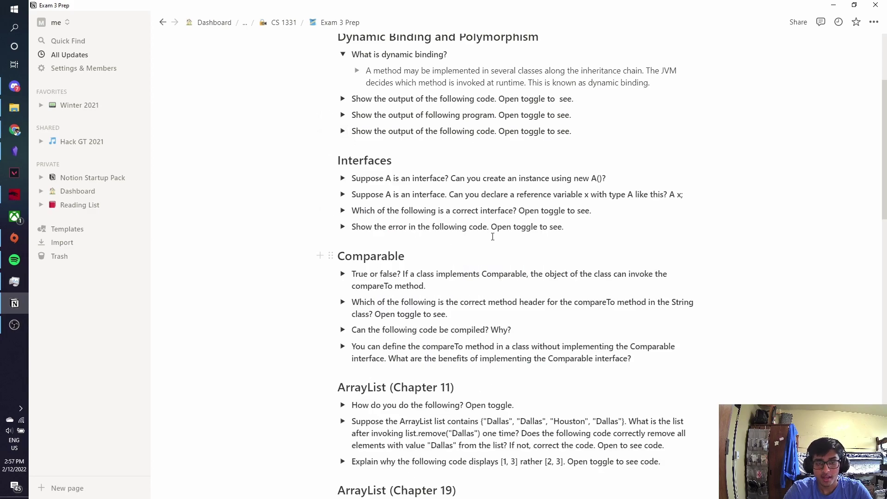
scroll(746, 218, down, 15)
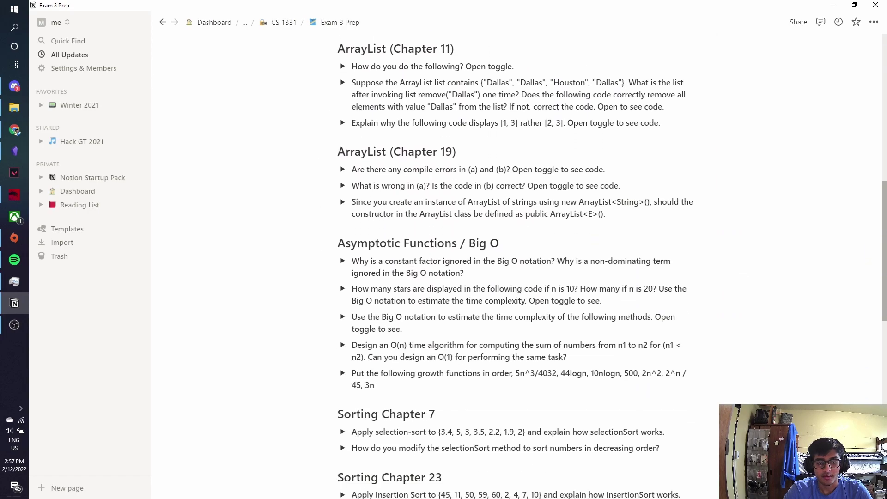
scroll(432, 267, up, 18)
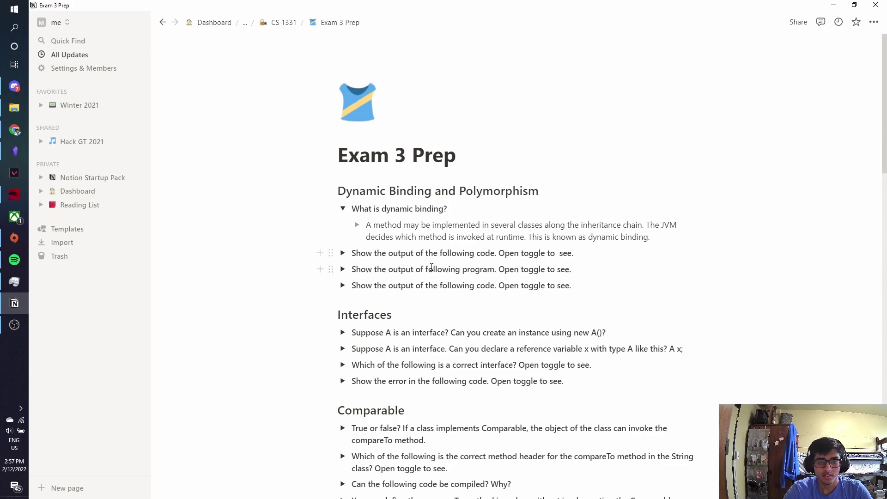
Re-toggle the dynamic binding answer and first code-output question, selecting the answer text.
click(342, 210)
right_click(343, 226)
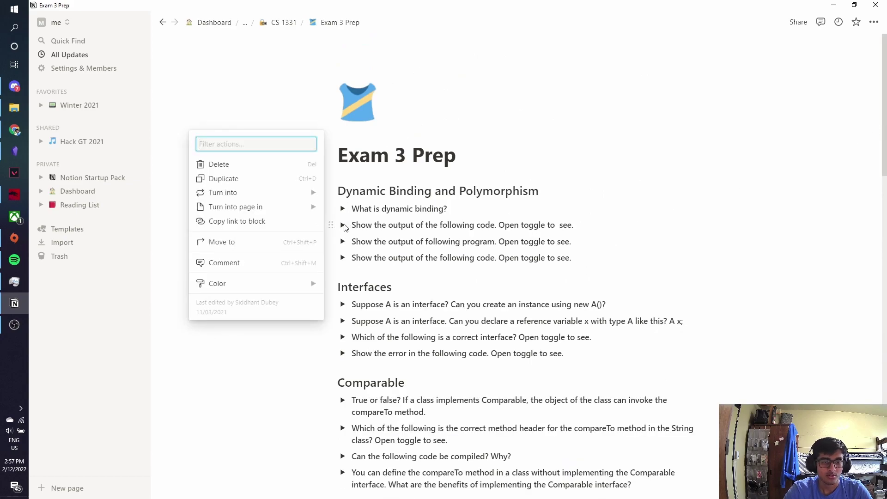
click(343, 227)
click(343, 226)
click(343, 226)
click(342, 210)
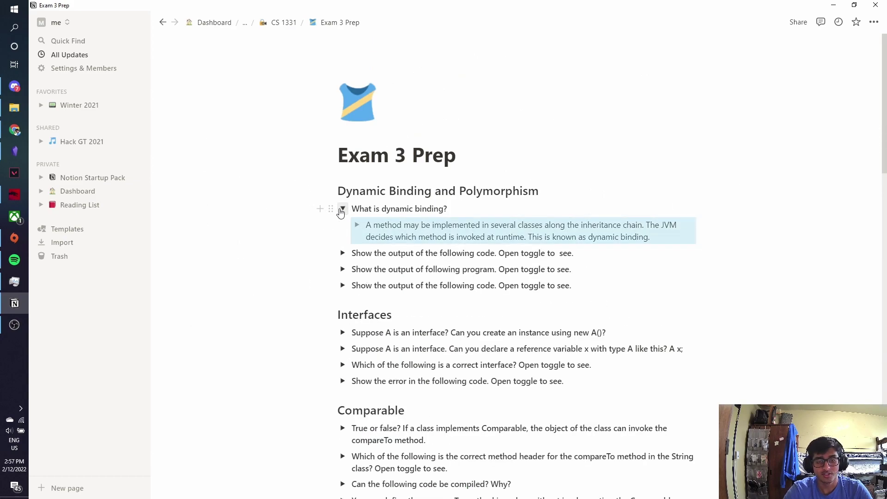
triple_click(415, 228)
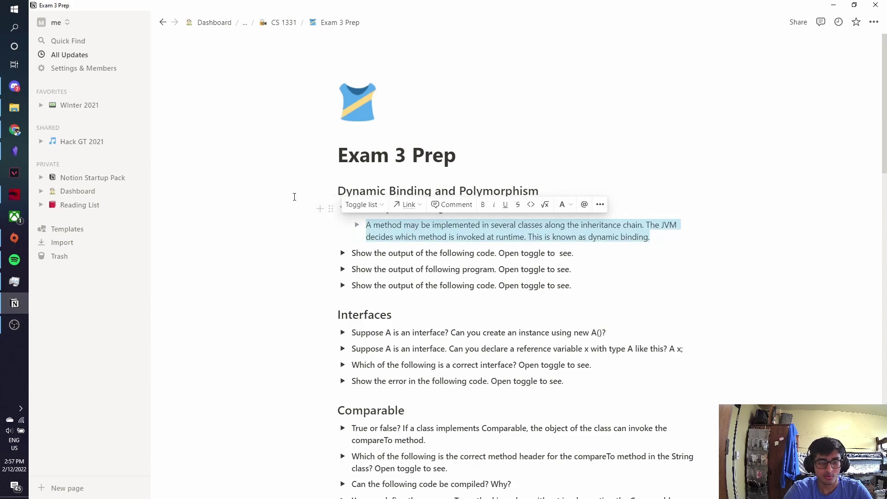
click(340, 210)
click(342, 211)
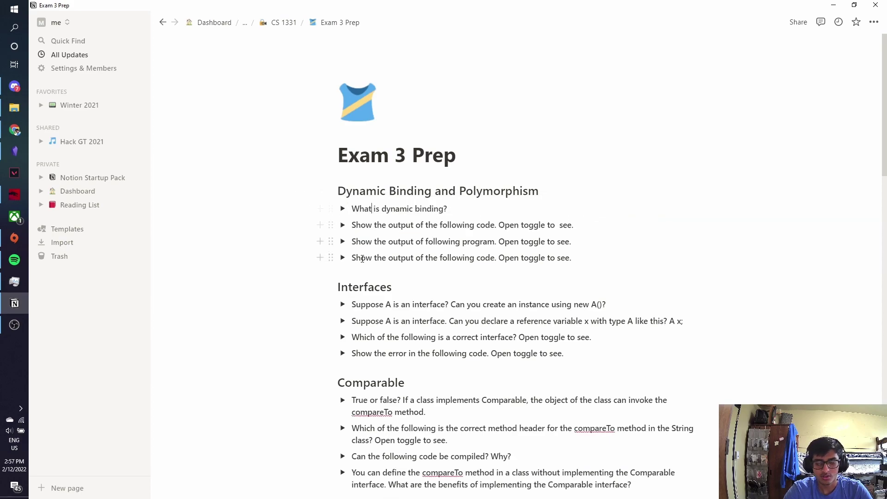
Collapse the dynamic binding question and go up through CS 1331 to Fall 2021.
scroll(879, 134, down, 4)
scroll(387, 204, up, 4)
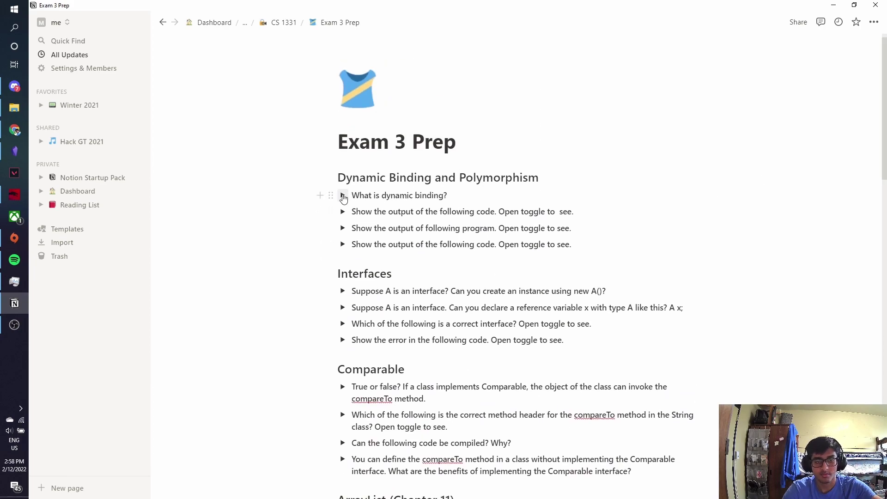
click(342, 196)
click(343, 196)
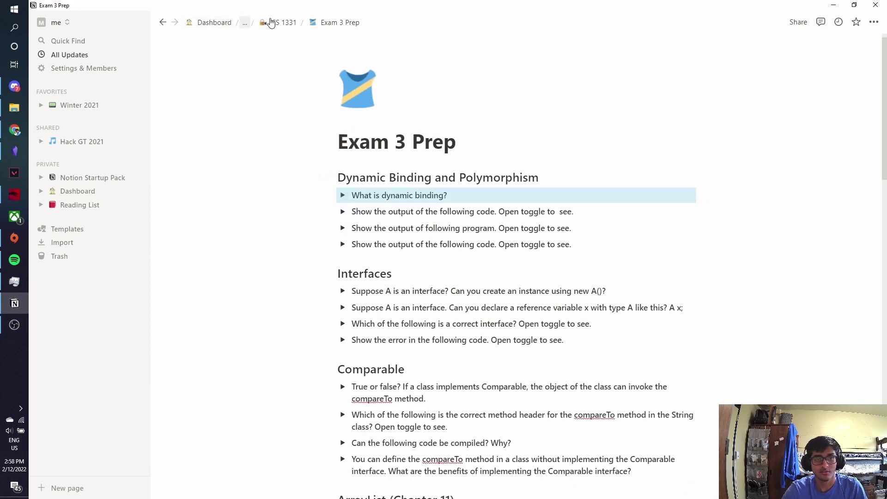
click(276, 24)
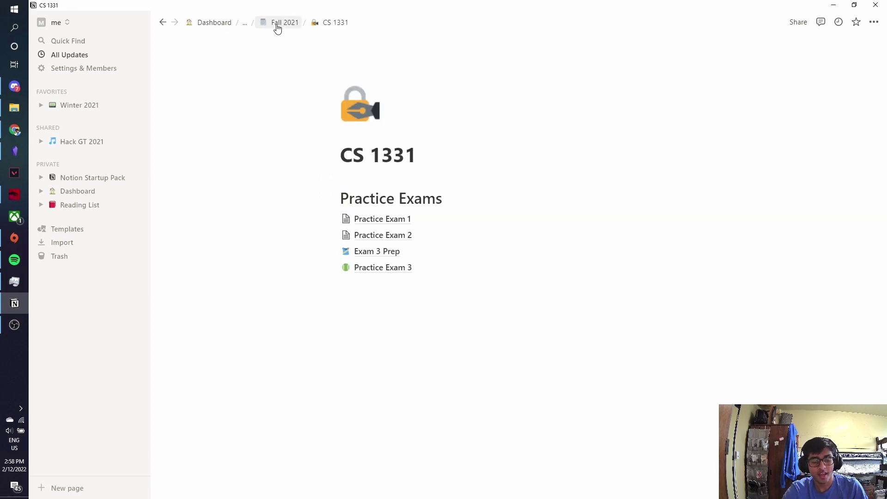
click(277, 27)
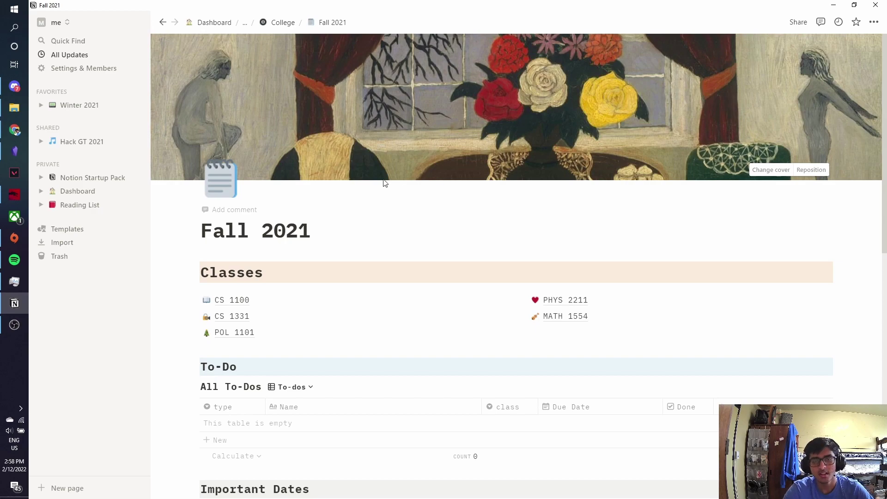
Open the Winter 2021 page from the sidebar favorites.
click(226, 28)
click(90, 107)
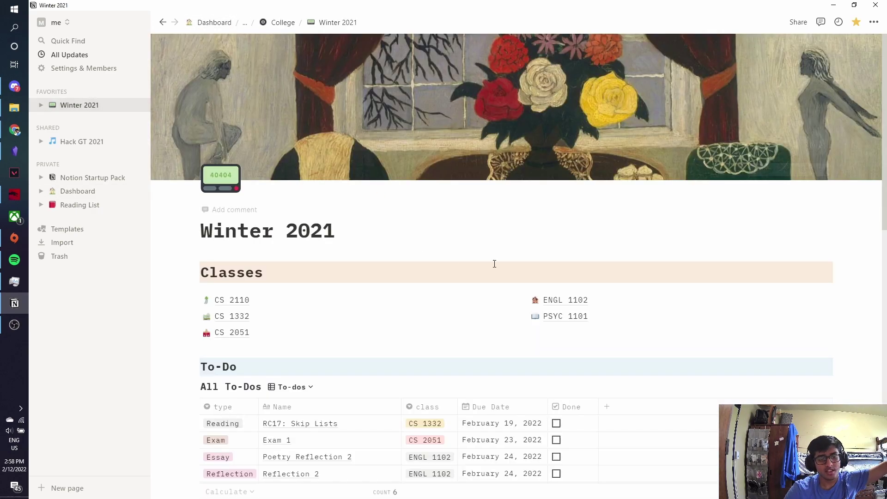
drag(883, 116, 885, 199)
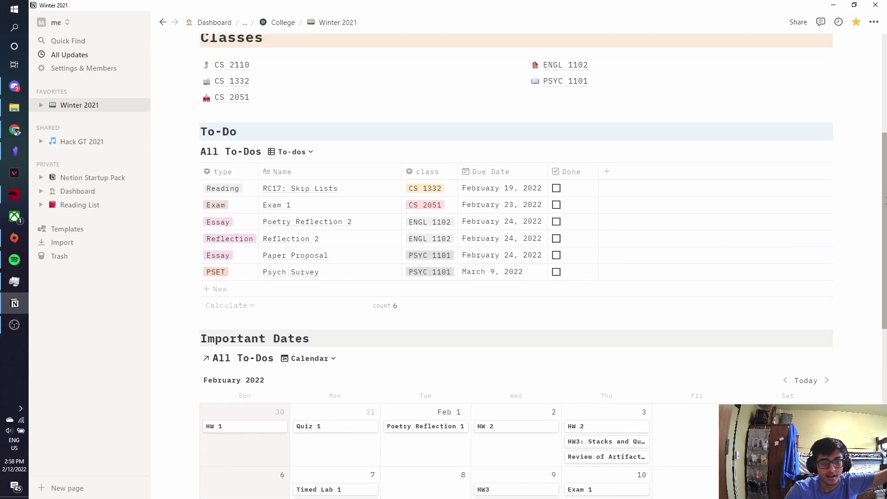
scroll(886, 200, up, 2)
Show the Finished Assignments view of All To-Dos, then bring up the views list again.
click(291, 258)
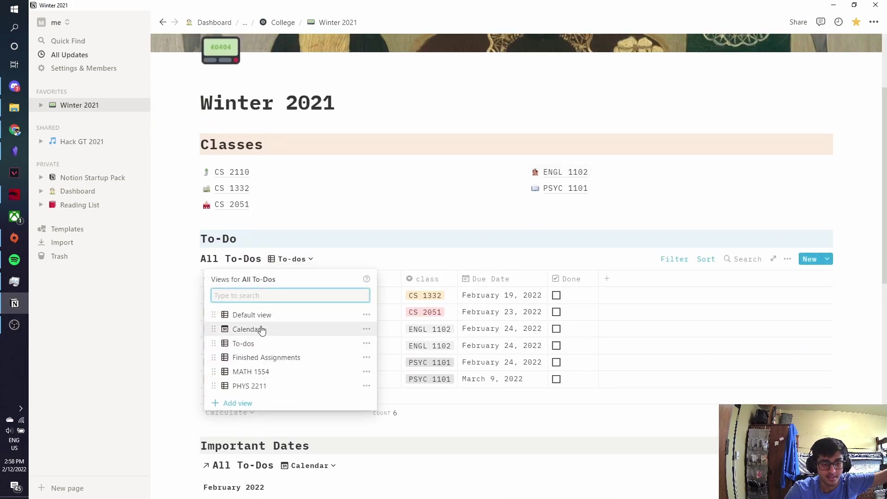
click(255, 359)
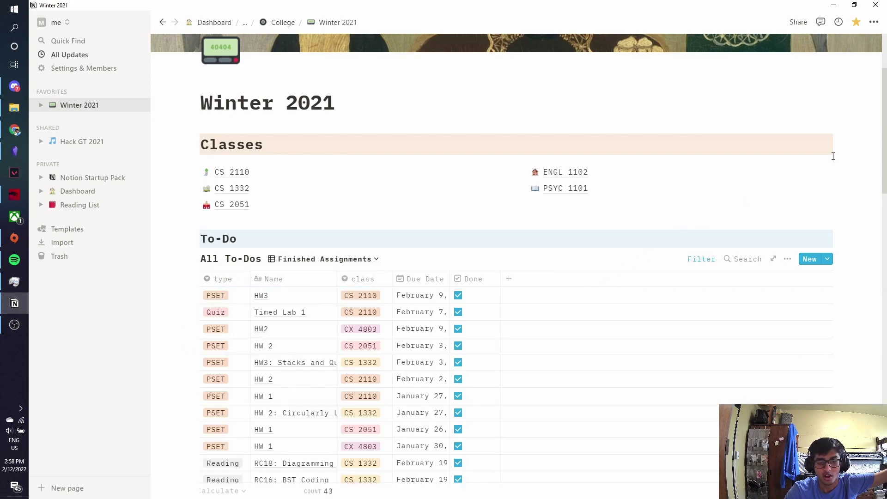
scroll(885, 167, down, 3)
scroll(885, 167, down, 13)
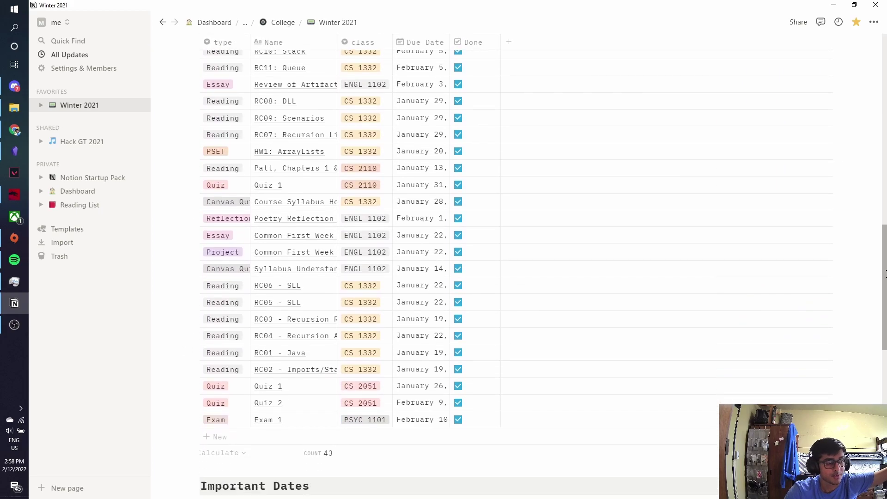
scroll(885, 161, up, 13)
mouse_move(885, 161)
mouse_down()
mouse_move(885, 130)
mouse_move(885, 207)
mouse_move(885, 134)
mouse_move(885, 163)
mouse_up()
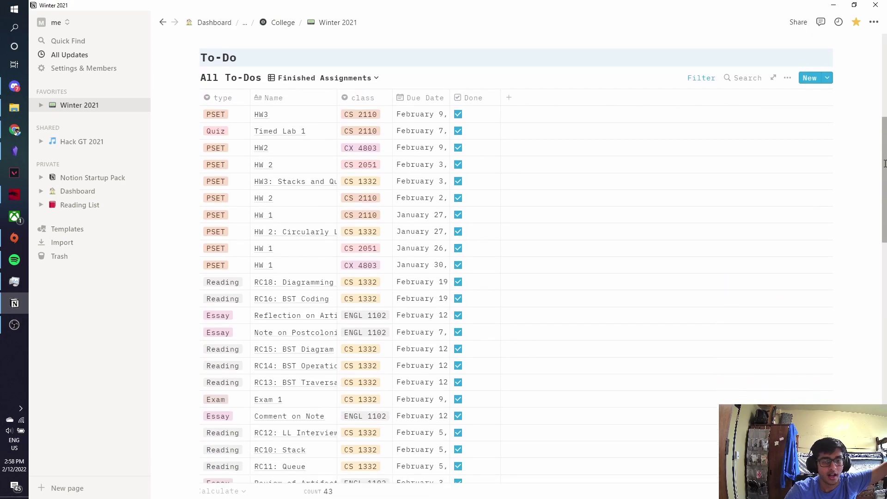
click(339, 78)
click(269, 163)
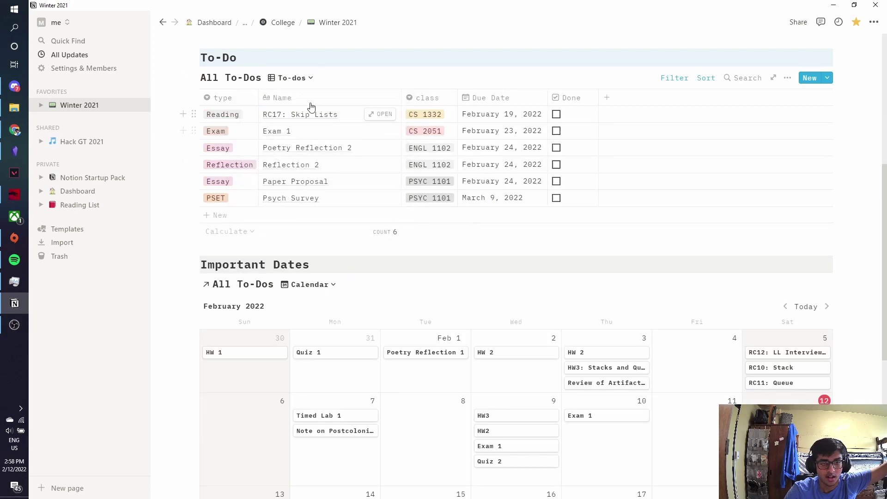
scroll(351, 148, up, 3)
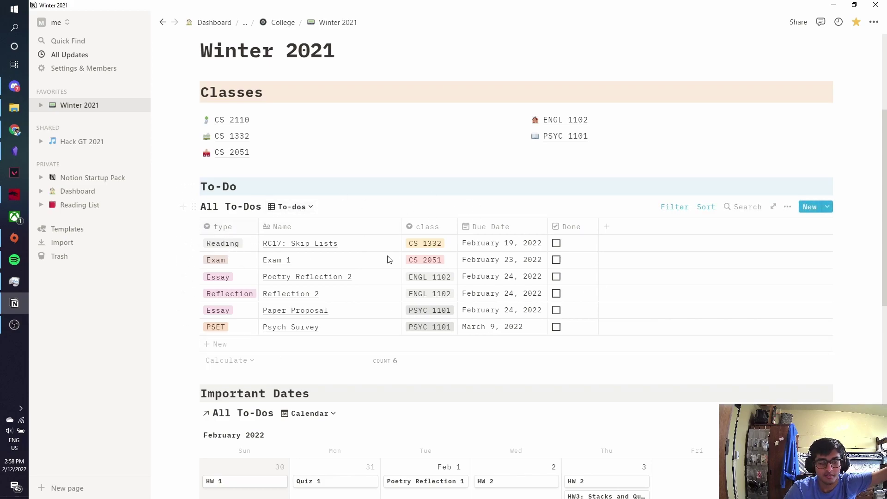
scroll(475, 263, down, 1)
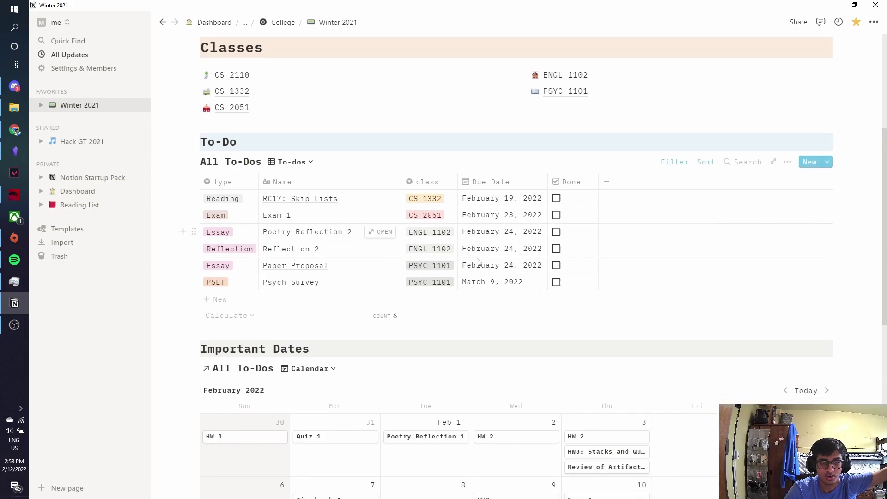
scroll(369, 249, down, 2)
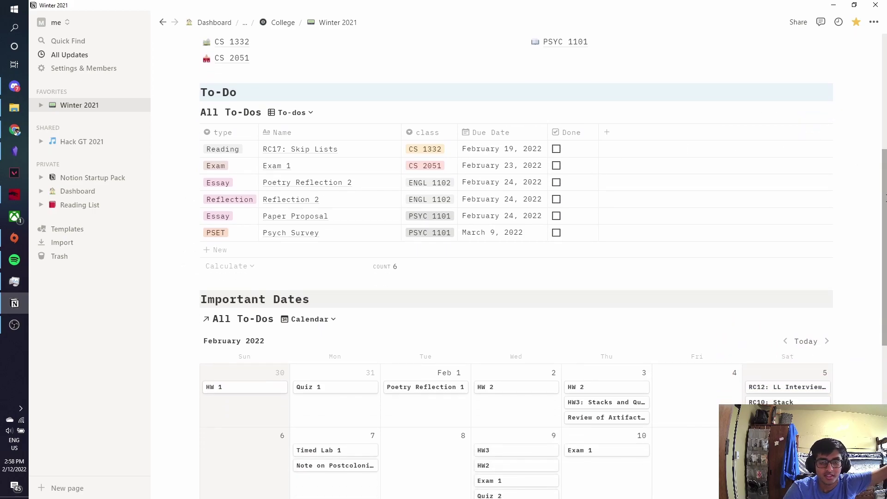
scroll(516, 266, down, 5)
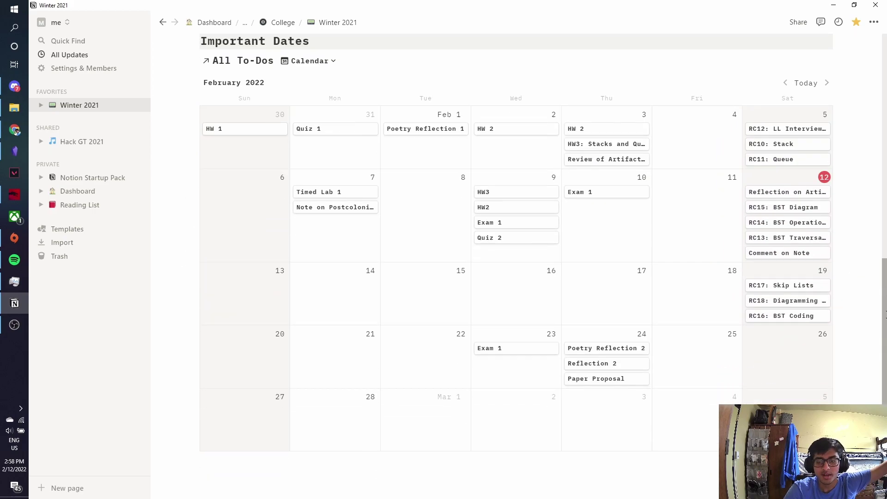
scroll(885, 314, down, 2)
scroll(883, 247, up, 5)
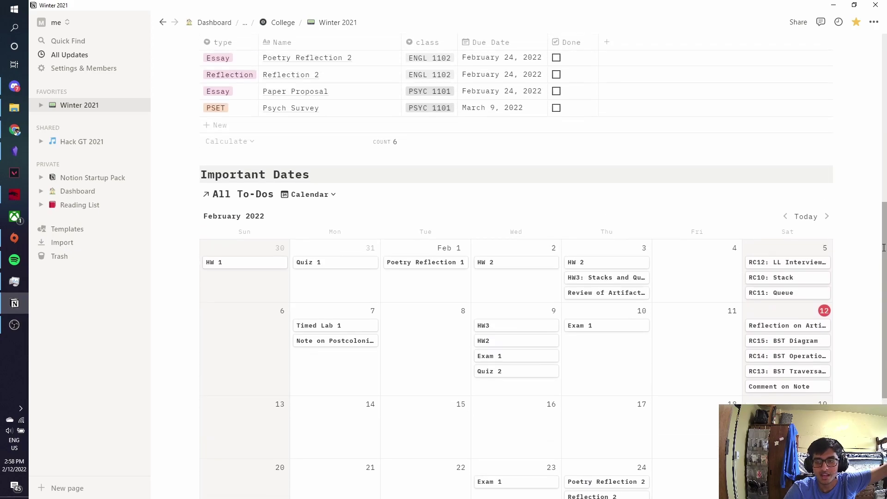
click(786, 218)
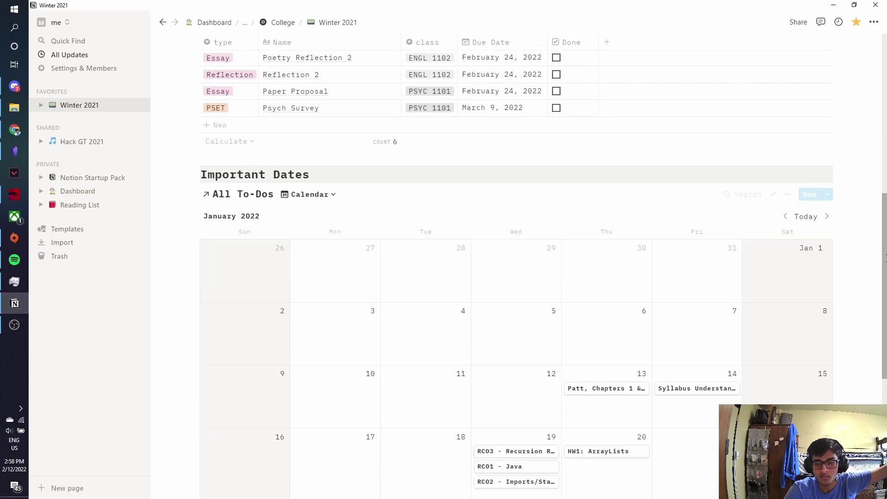
scroll(787, 221, down, 4)
scroll(780, 346, down, 1)
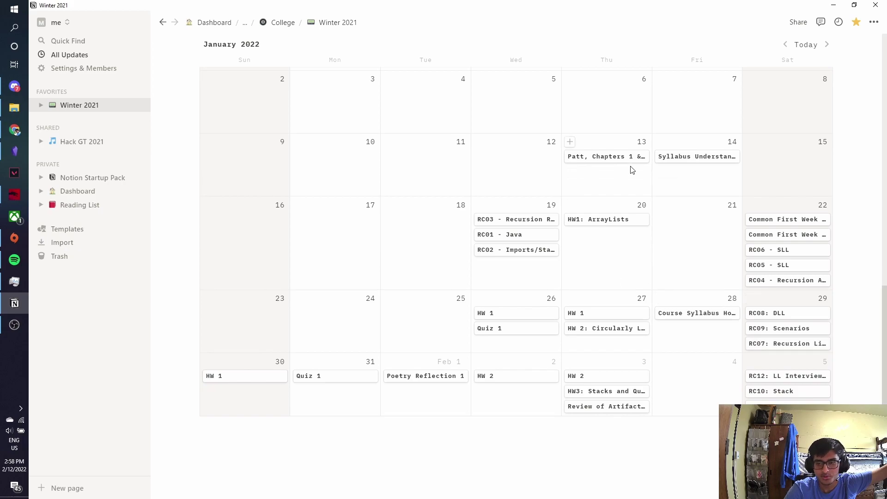
scroll(744, 263, up, 3)
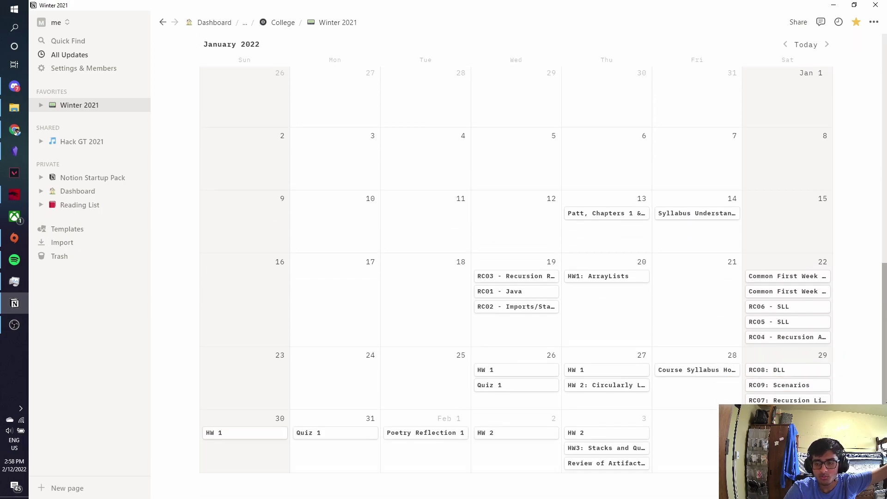
scroll(551, 346, down, 3)
scroll(830, 210, up, 5)
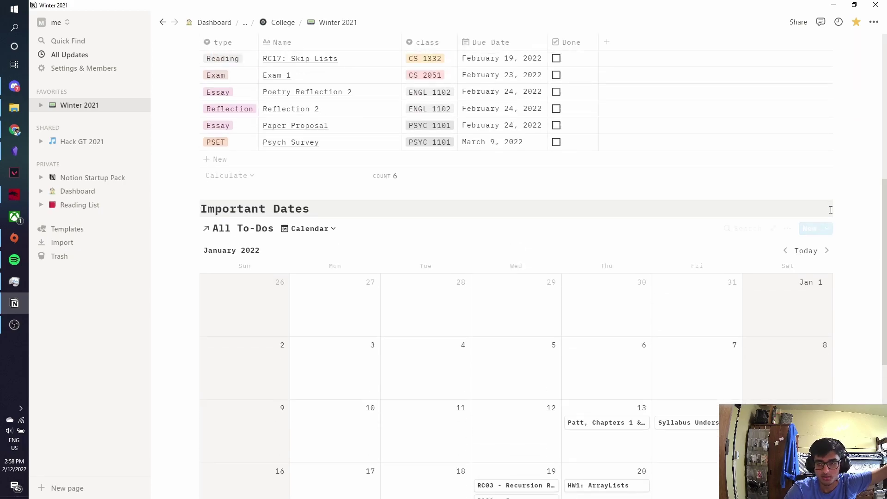
click(827, 251)
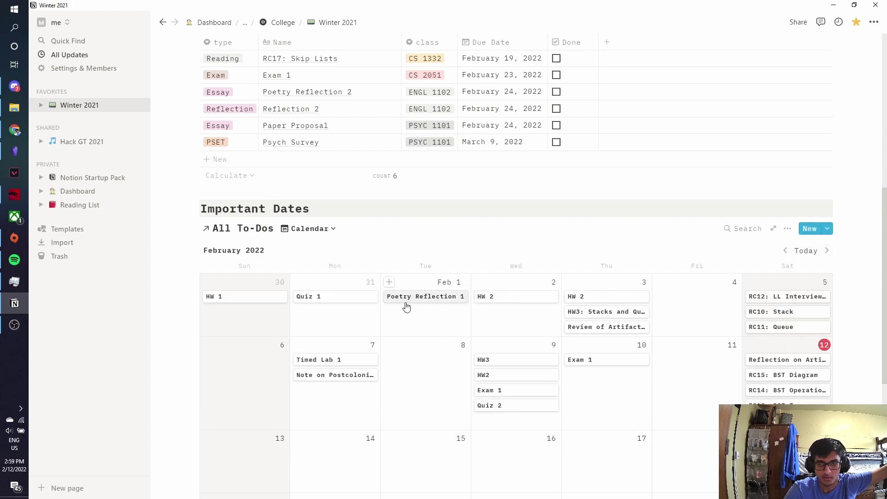
scroll(513, 361, down, 3)
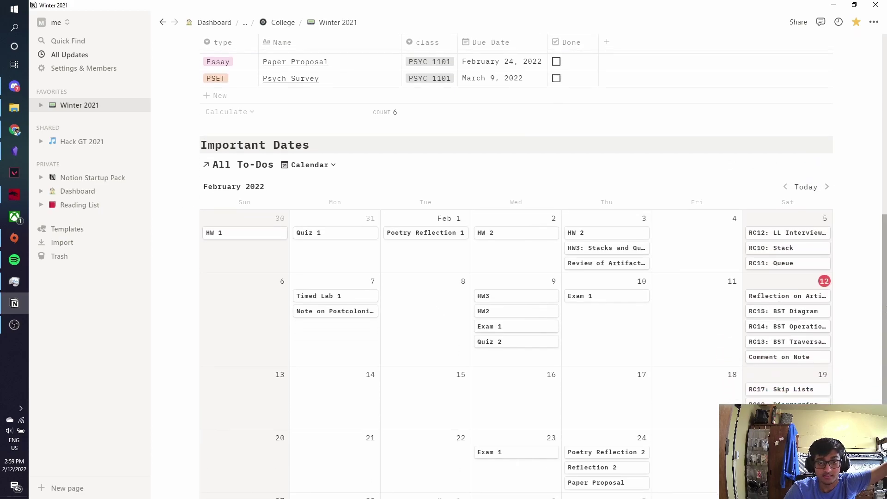
scroll(477, 323, down, 1)
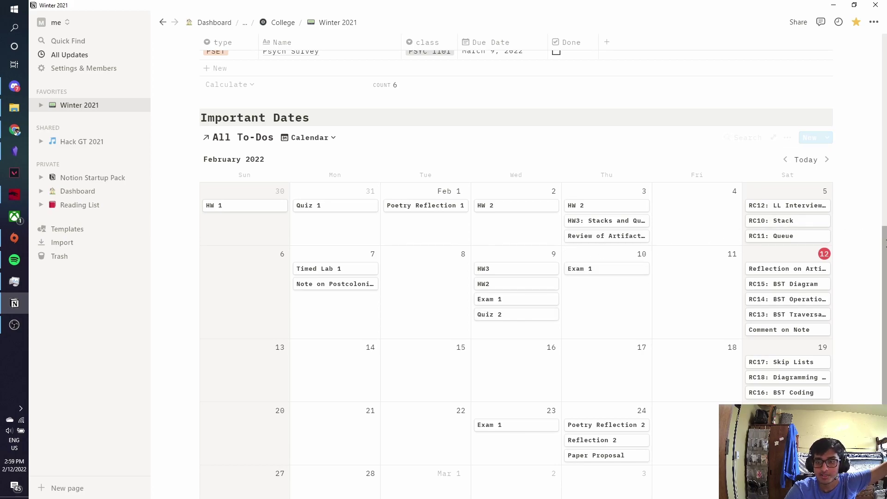
scroll(881, 172, up, 4)
scroll(881, 173, down, 1)
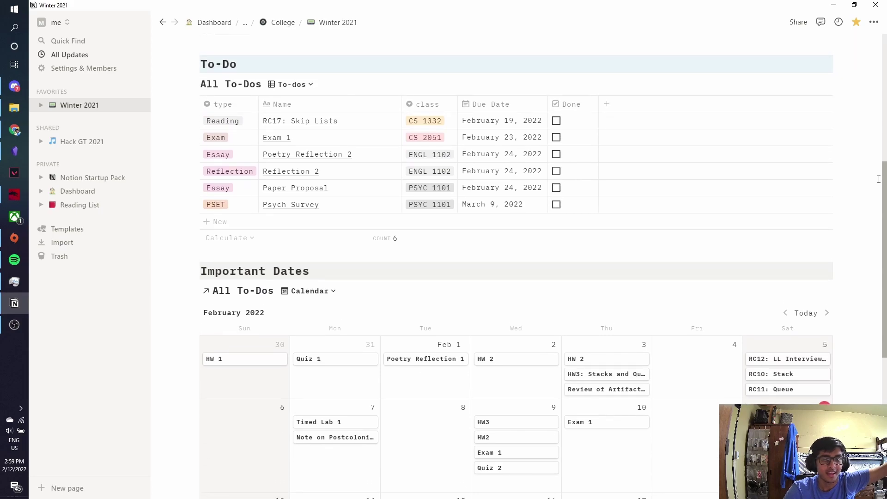
scroll(865, 299, down, 3)
scroll(865, 299, up, 1)
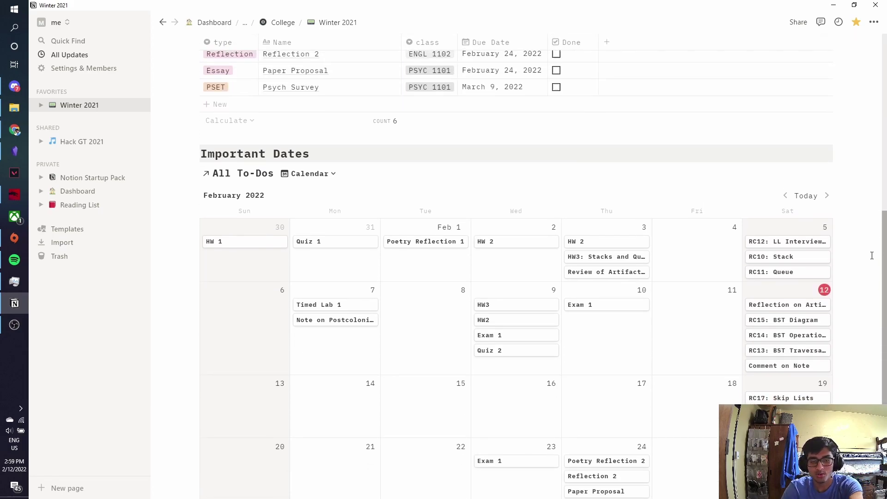
scroll(865, 298, down, 2)
scroll(865, 298, down, 1)
scroll(873, 277, up, 2)
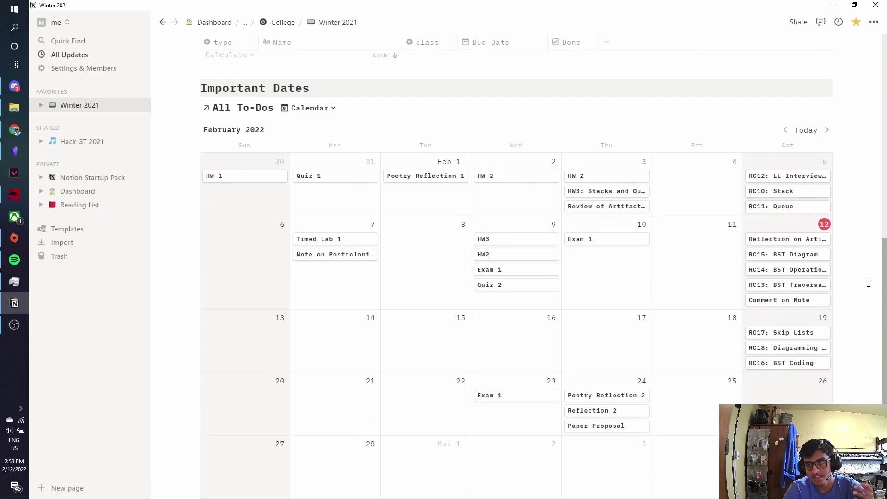
scroll(875, 267, up, 3)
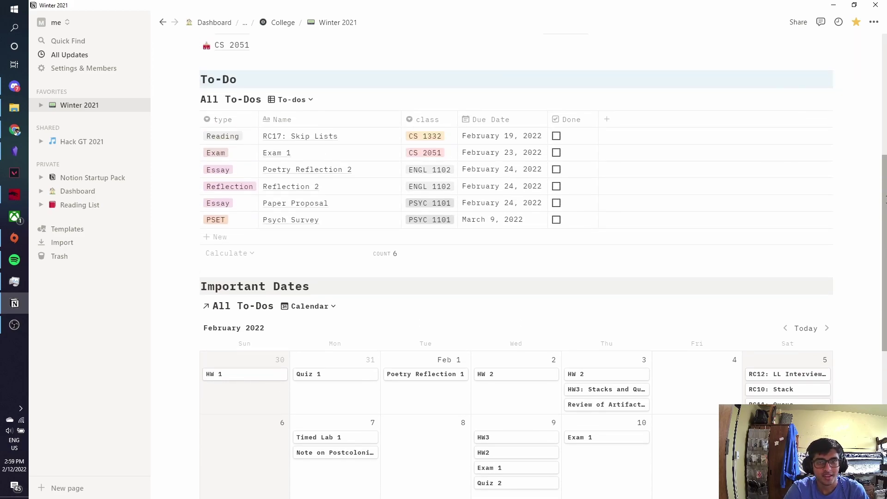
scroll(885, 200, down, 1)
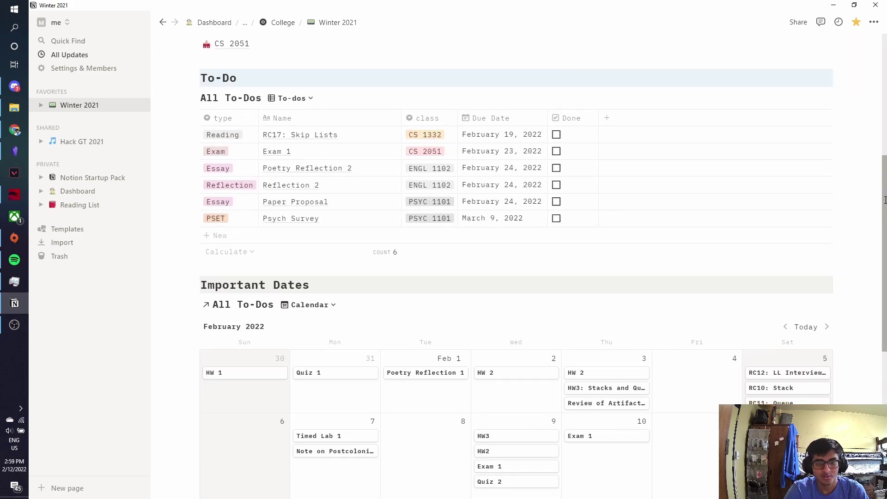
drag(885, 199, 885, 239)
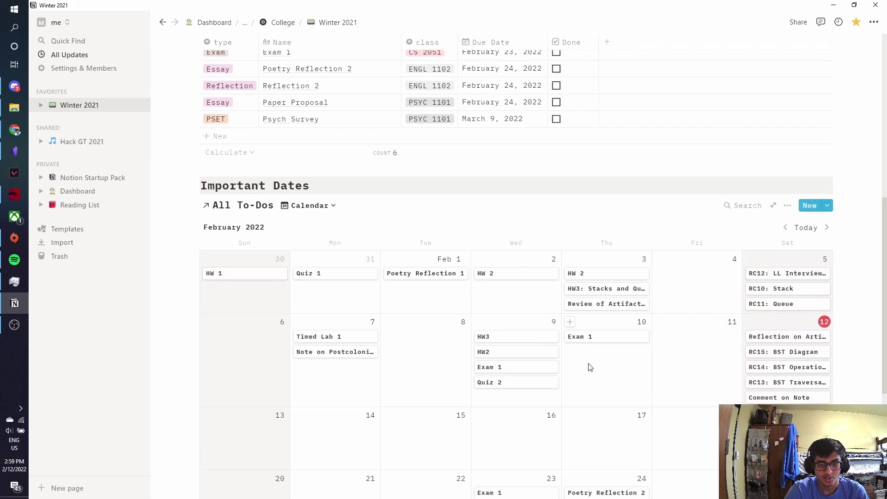
scroll(885, 361, down, 3)
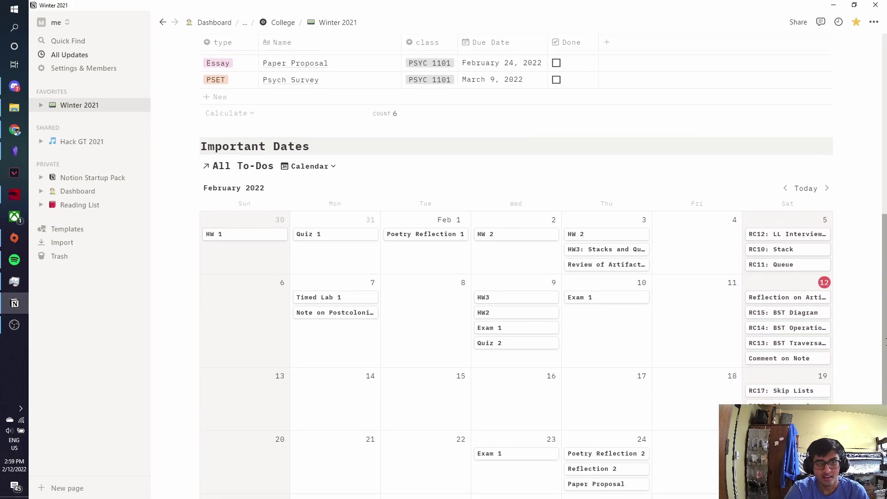
drag(885, 361, 303, 261)
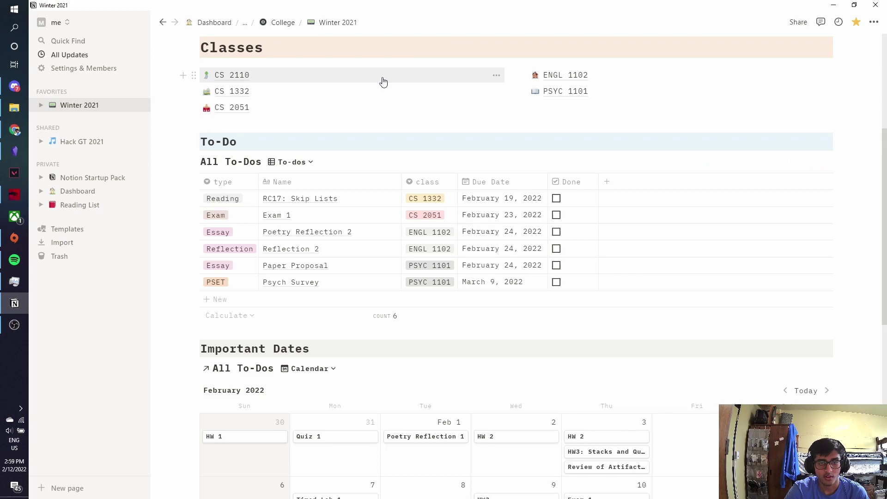
click(554, 75)
click(290, 27)
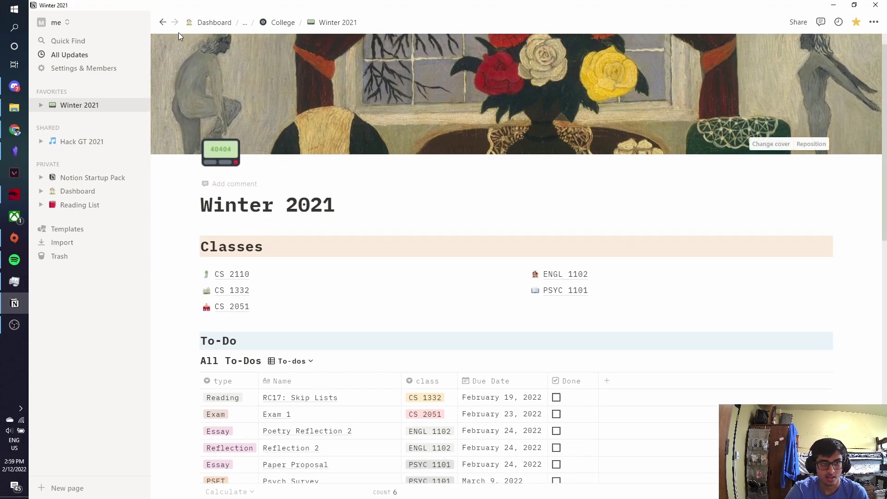
Open YouTube's Project Tracker from the Dashboard.
click(214, 22)
click(236, 262)
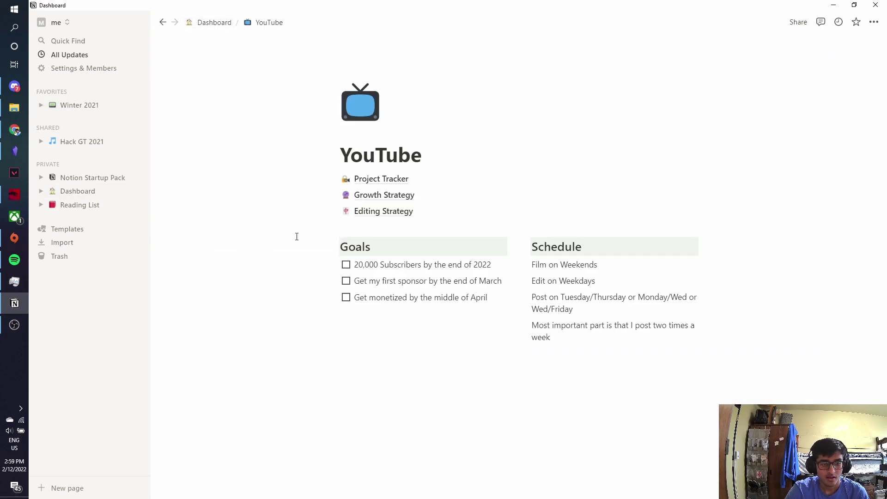
click(365, 180)
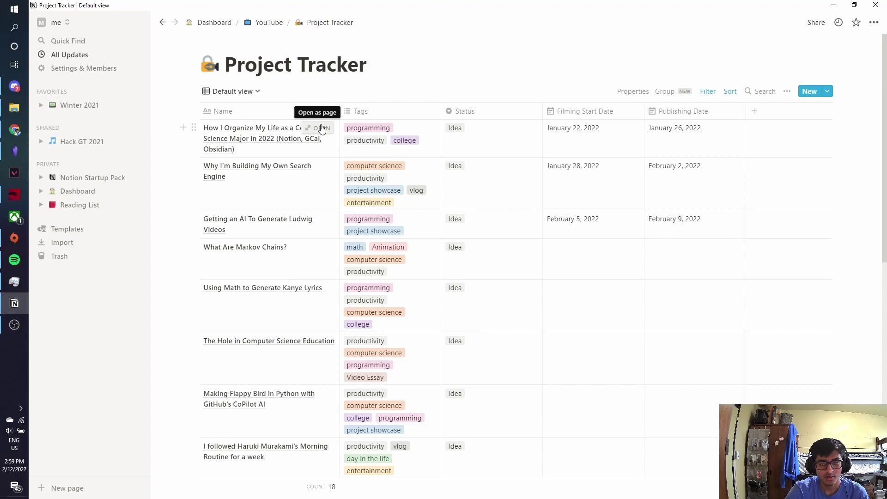
Select the first video's name, then open its page as a preview.
double_click(236, 130)
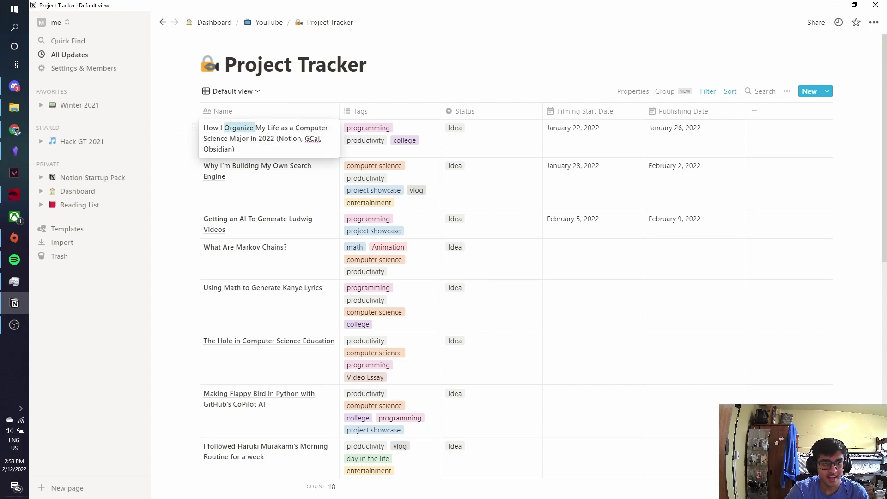
key(ctrl+a)
click(272, 139)
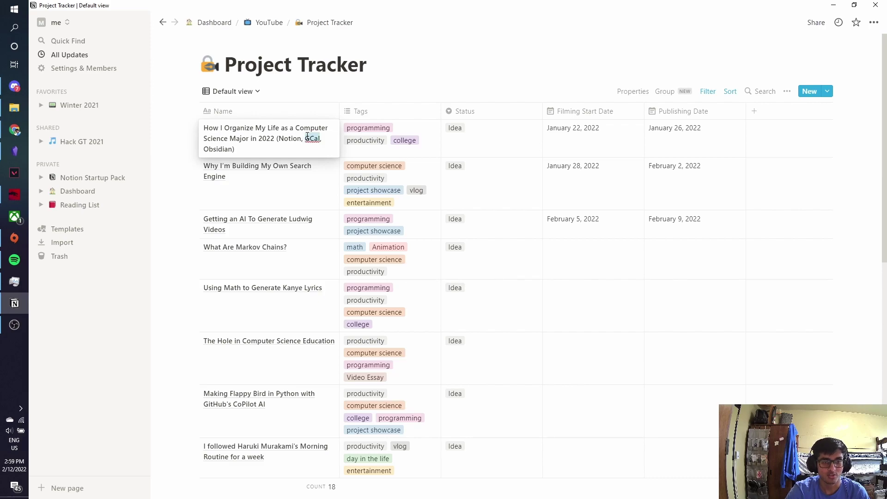
key(Escape)
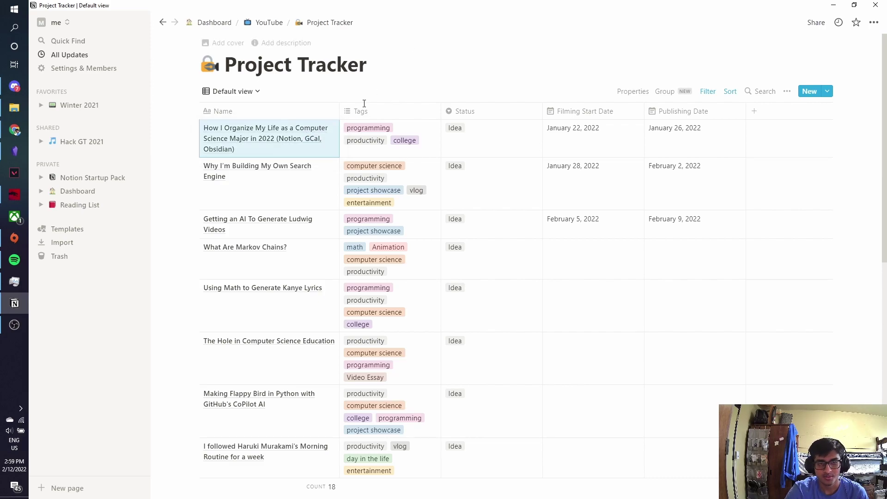
click(321, 128)
Add a plain-text 'Description:' line to the video page body.
click(339, 324)
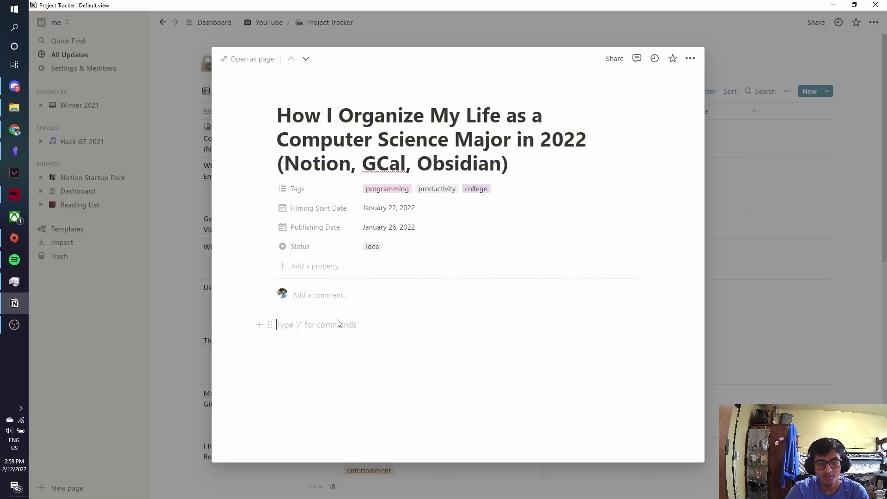
text(/)
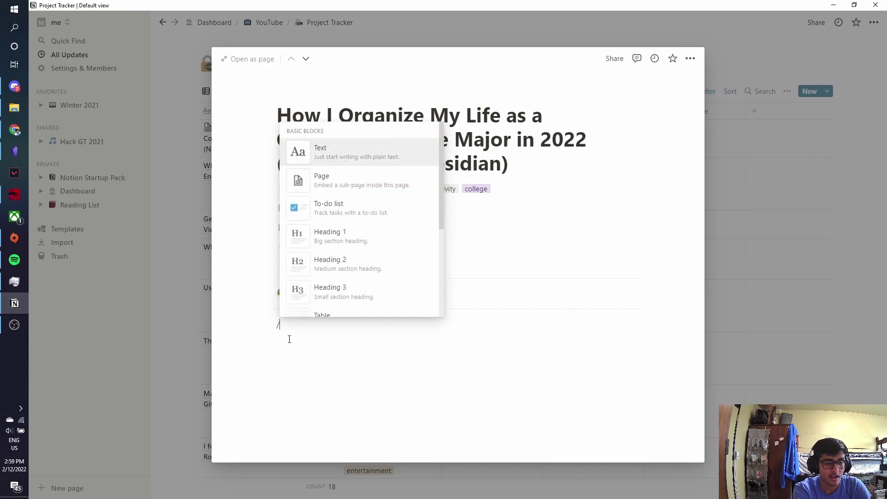
text(he)
key(Return)
text(Sc)
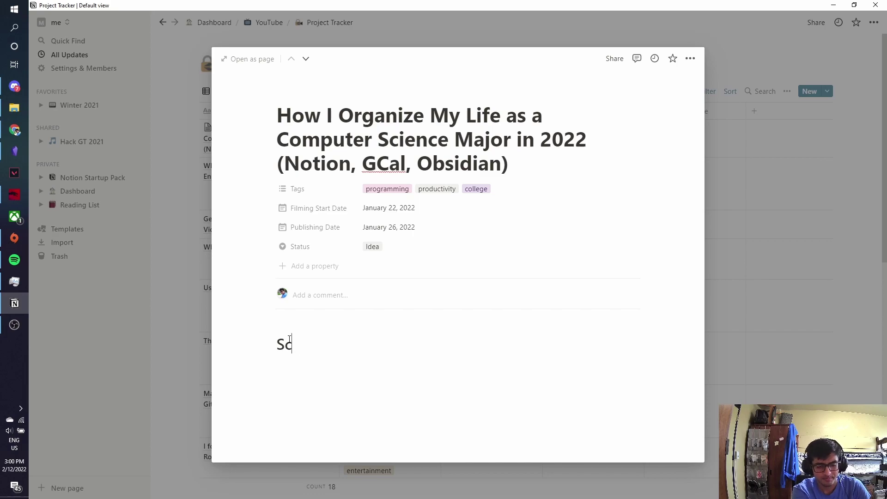
text(/hea)
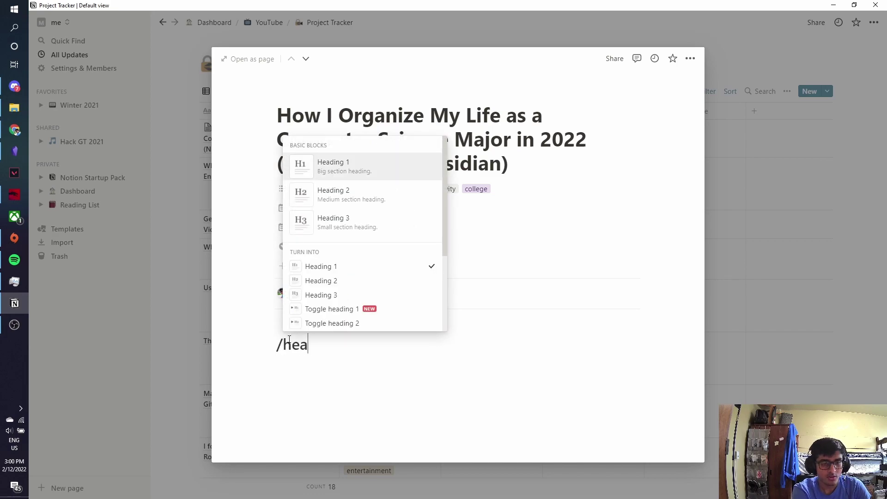
key(Return)
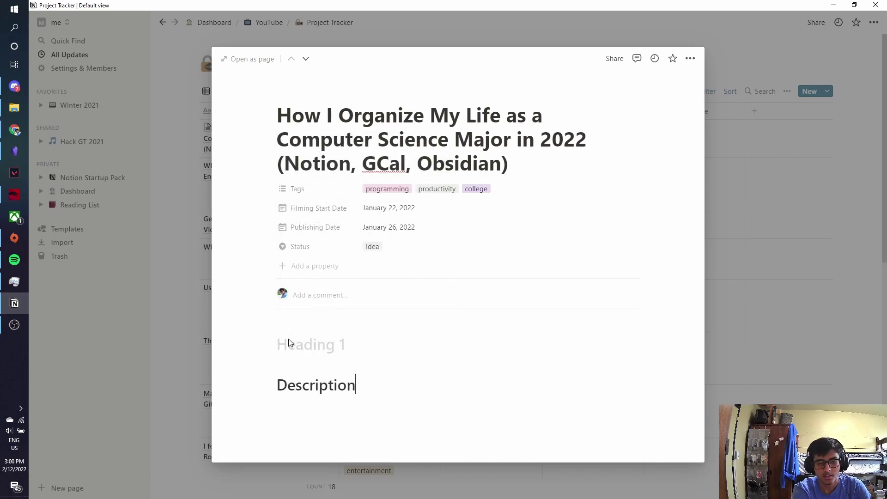
click(289, 342)
key(BackSpace)
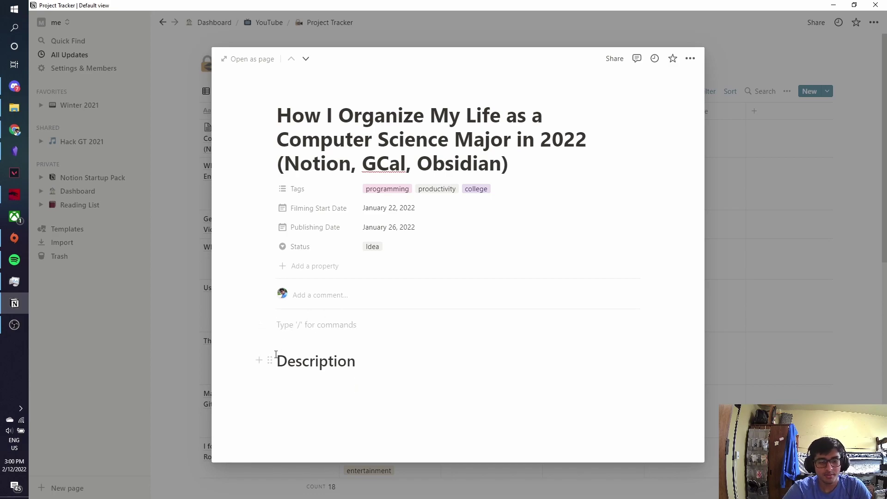
key(BackSpace)
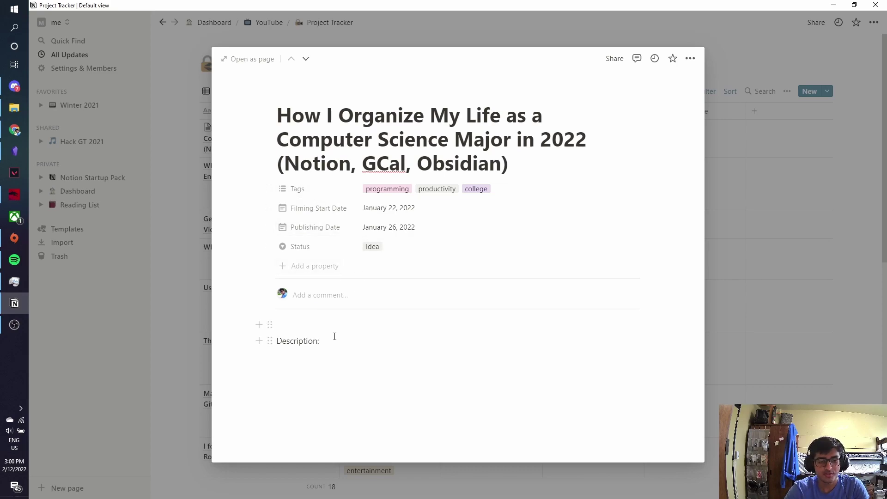
Close the preview and briefly open the first video's Tags cell.
click(730, 289)
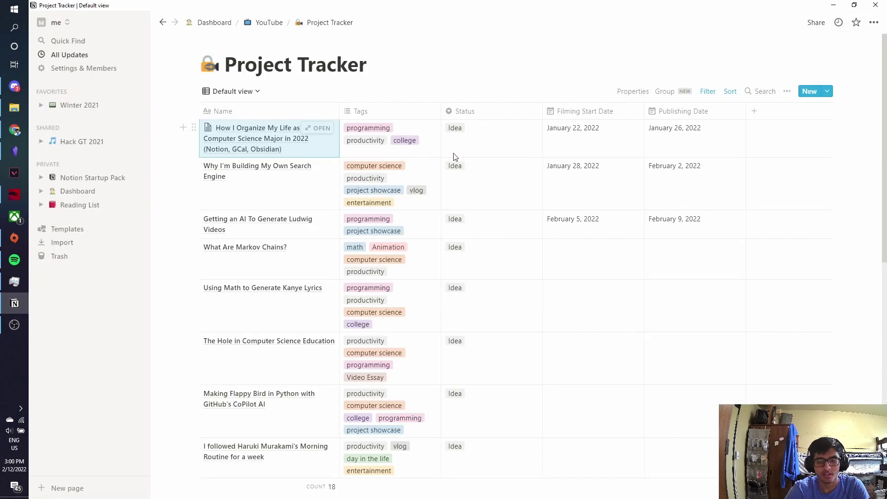
click(425, 154)
key(Escape)
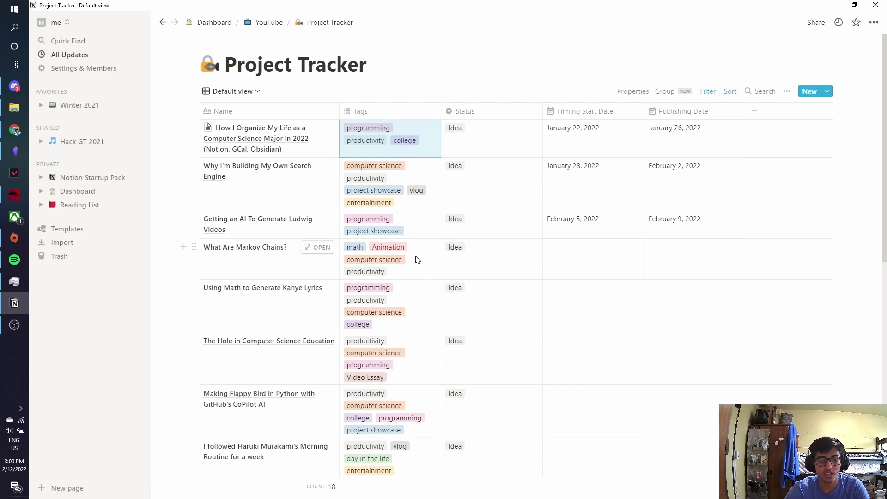
Scroll the 18-video Project Tracker and check the first video's January 22, 2022 filming start date.
scroll(877, 226, down, 8)
scroll(877, 226, up, 8)
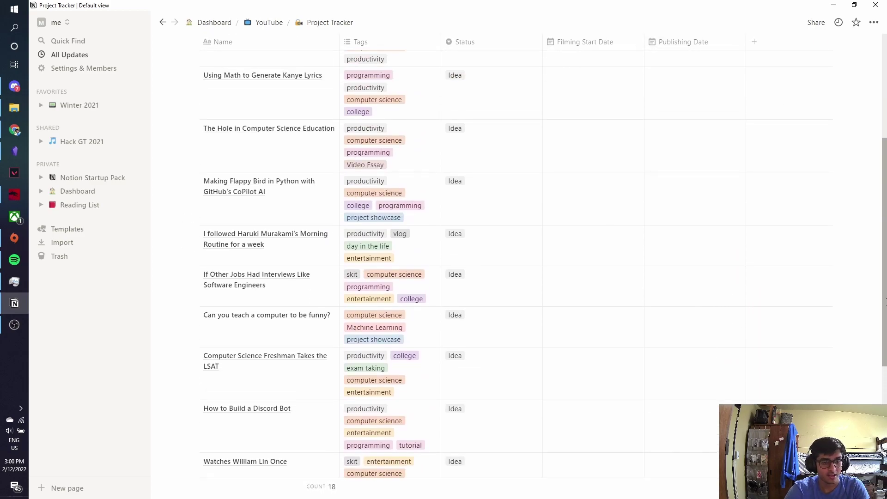
scroll(884, 196, down, 1)
scroll(884, 196, up, 1)
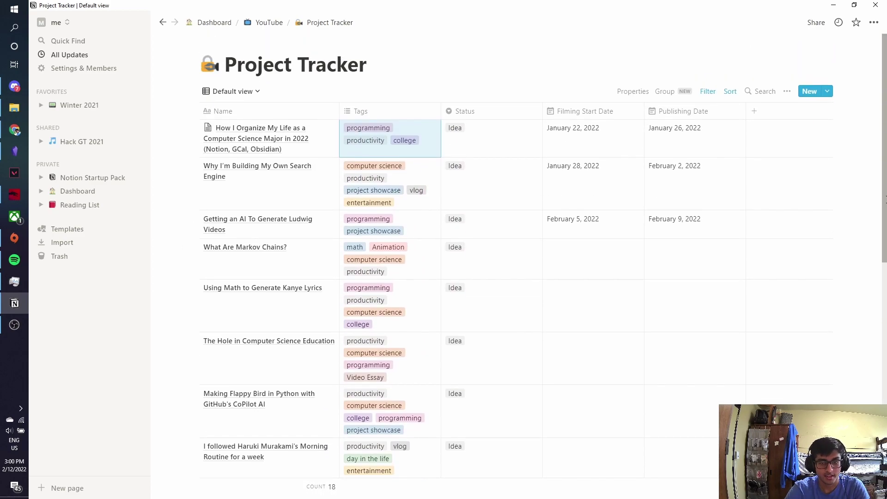
scroll(884, 196, down, 6)
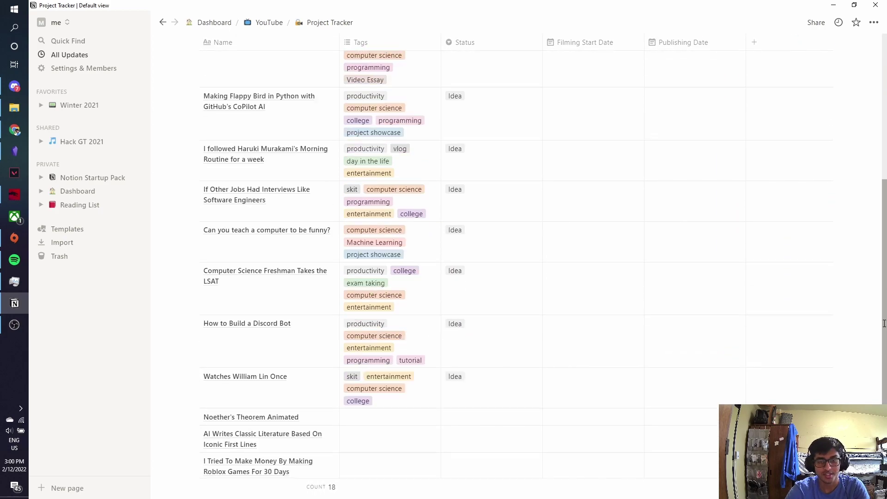
scroll(808, 135, up, 6)
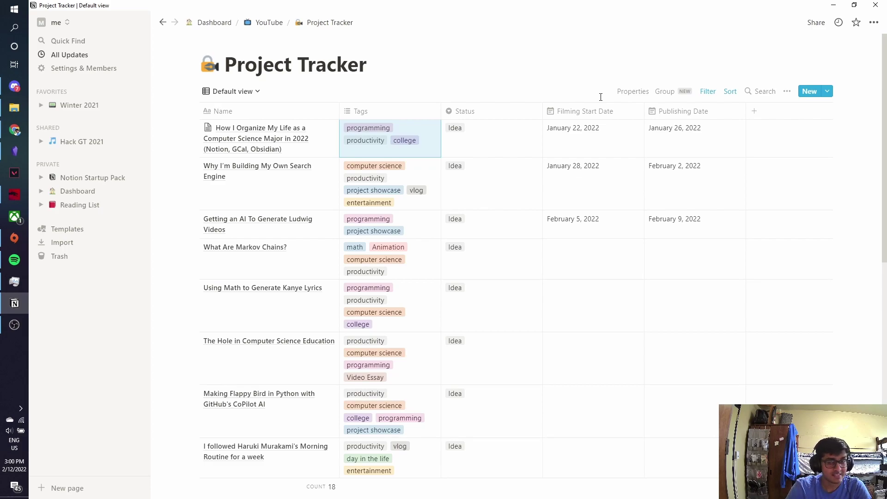
click(604, 134)
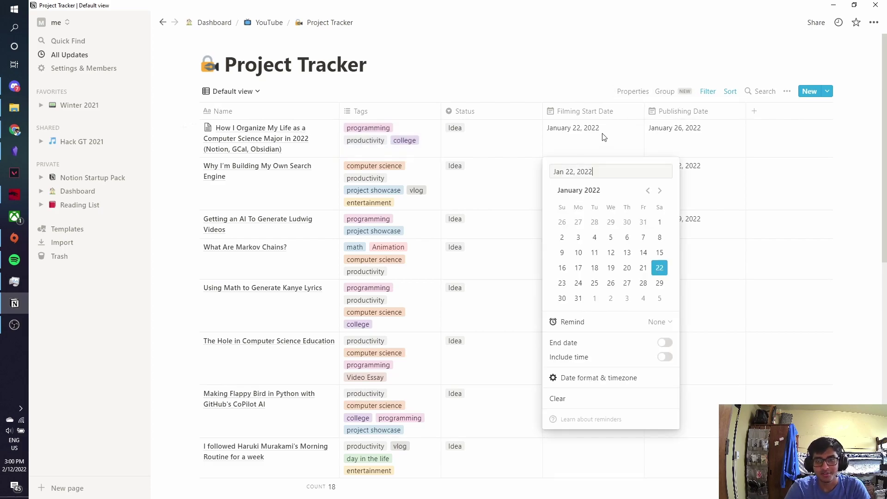
click(579, 70)
scroll(579, 70, down, 1)
scroll(579, 70, up, 1)
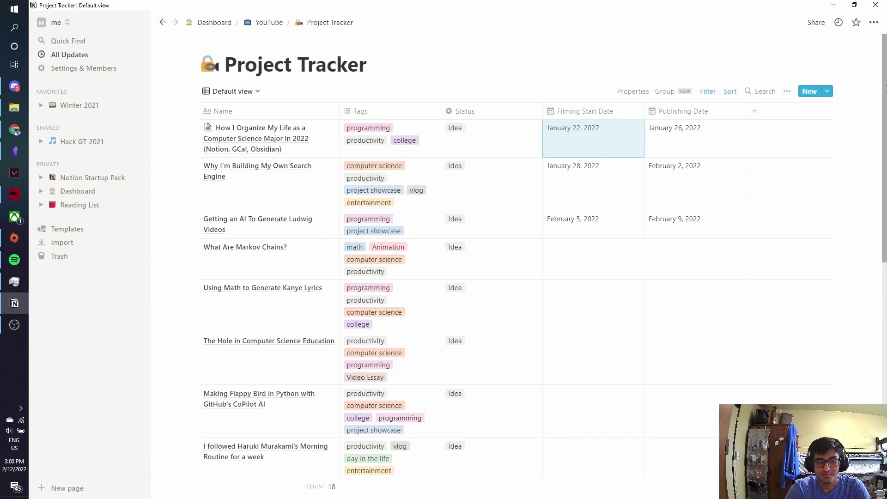
From the Dashboard, look through the TikTok, Writing and Blog pages, then open Coding Projects.
click(213, 23)
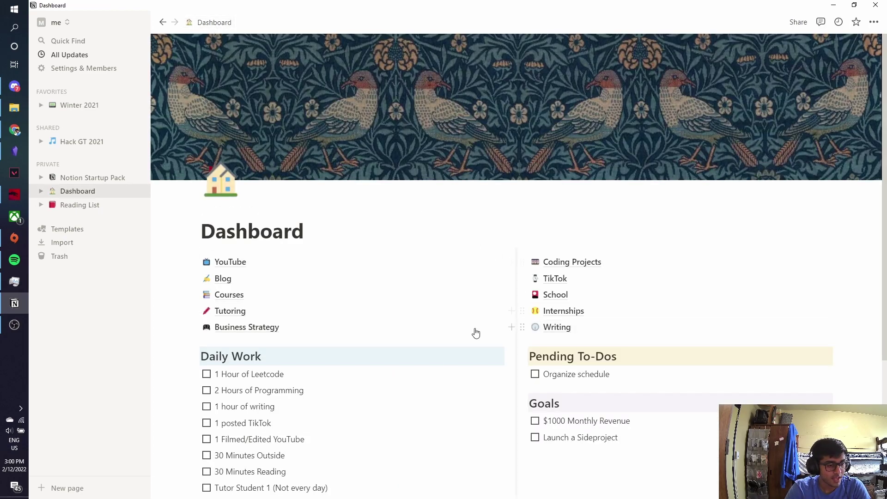
scroll(561, 239, down, 1)
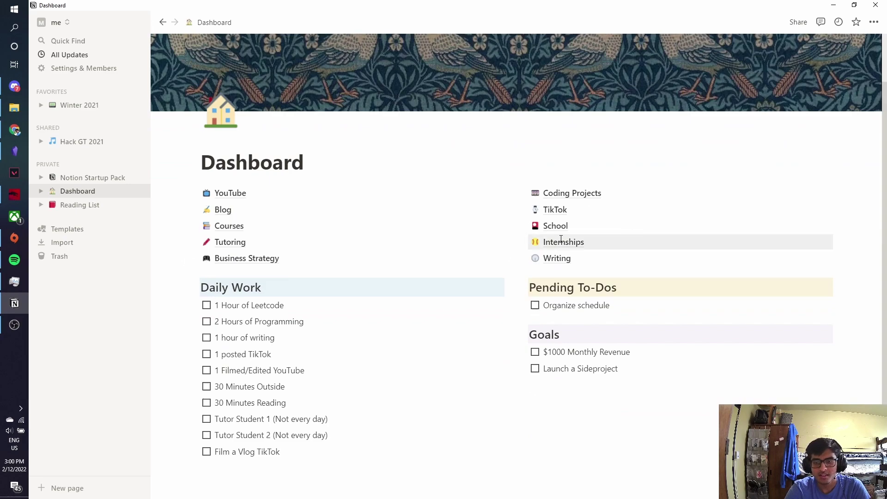
click(586, 211)
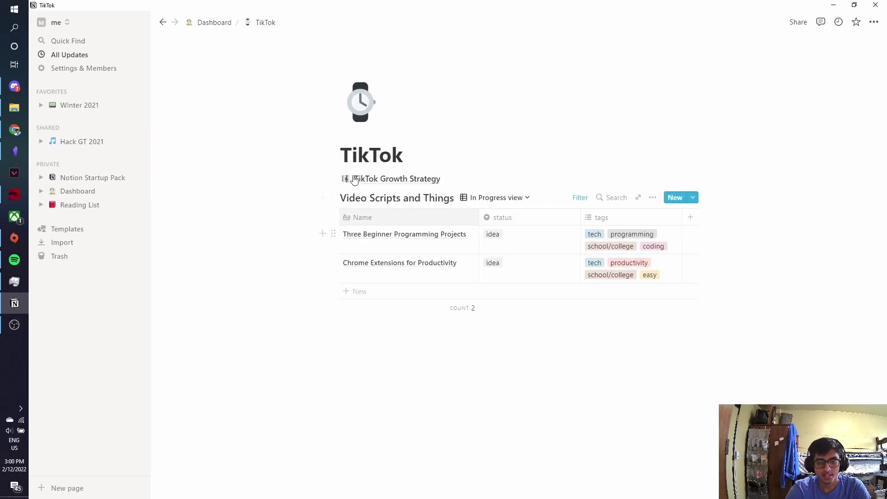
click(213, 23)
click(556, 327)
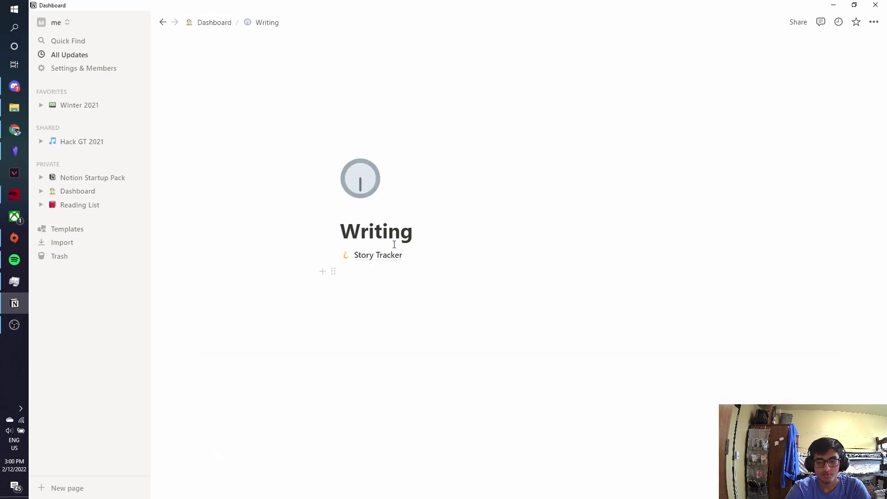
click(202, 22)
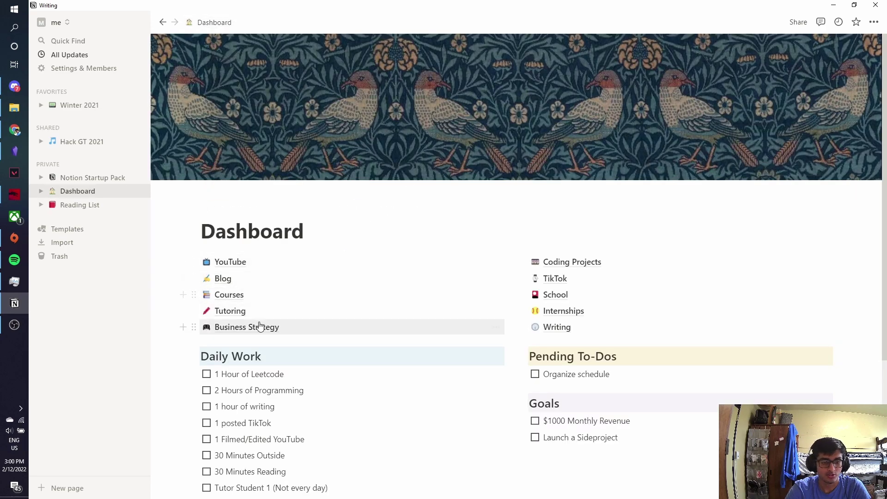
click(224, 279)
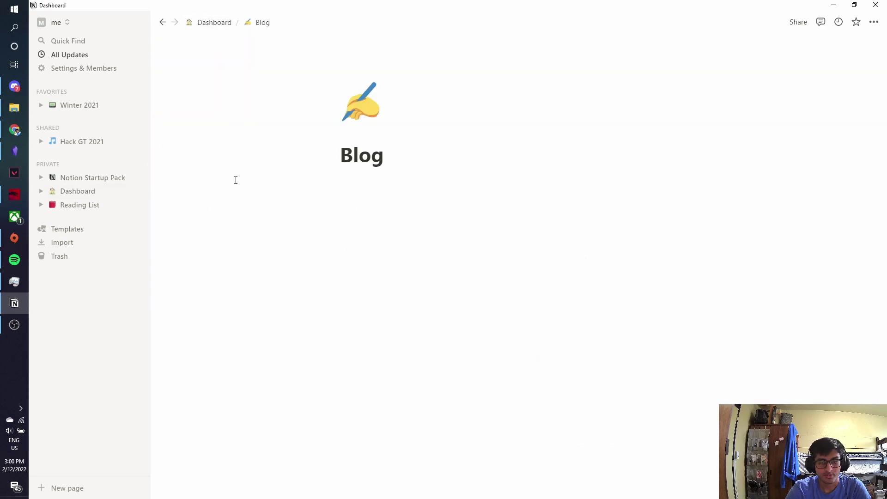
click(200, 23)
click(571, 261)
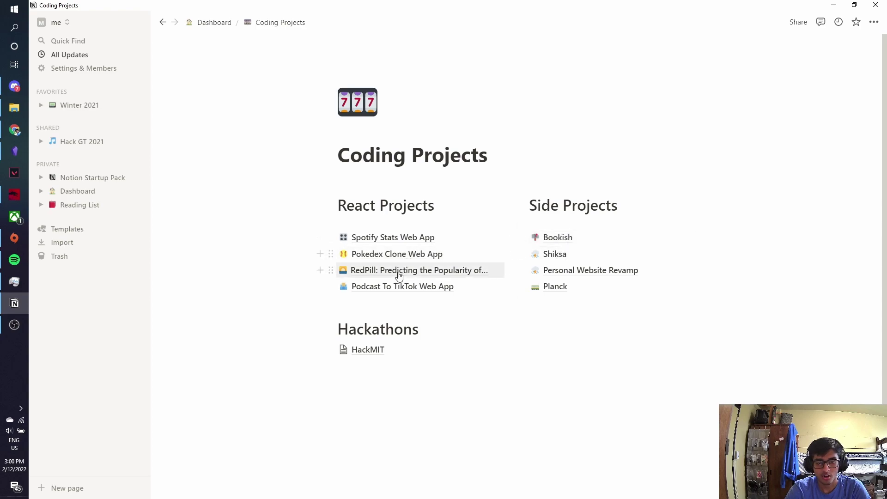
Open Pokedex Clone Web App and highlight its Tech Stack items: ReactJS, CSS, PokeAPI, Heroku/Vercel deployment.
click(402, 258)
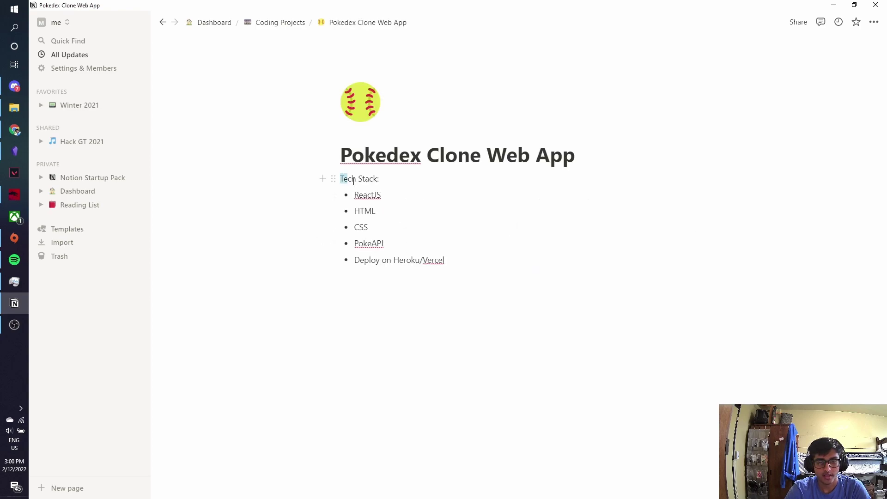
drag(353, 181, 475, 263)
click(462, 296)
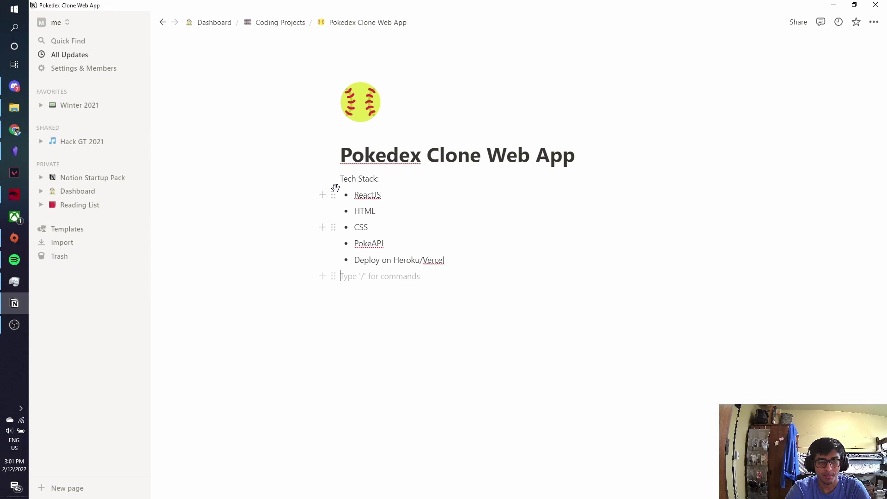
drag(342, 182, 462, 263)
click(463, 262)
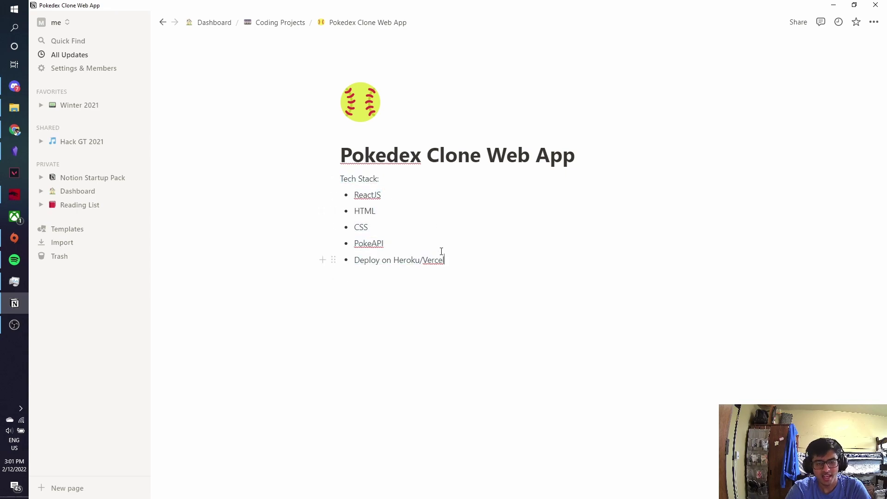
double_click(368, 196)
click(369, 211)
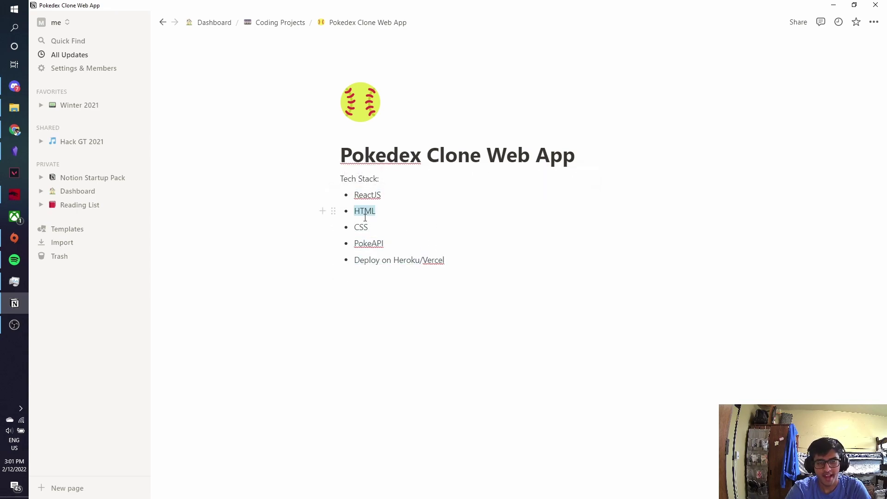
double_click(362, 226)
double_click(368, 243)
triple_click(404, 261)
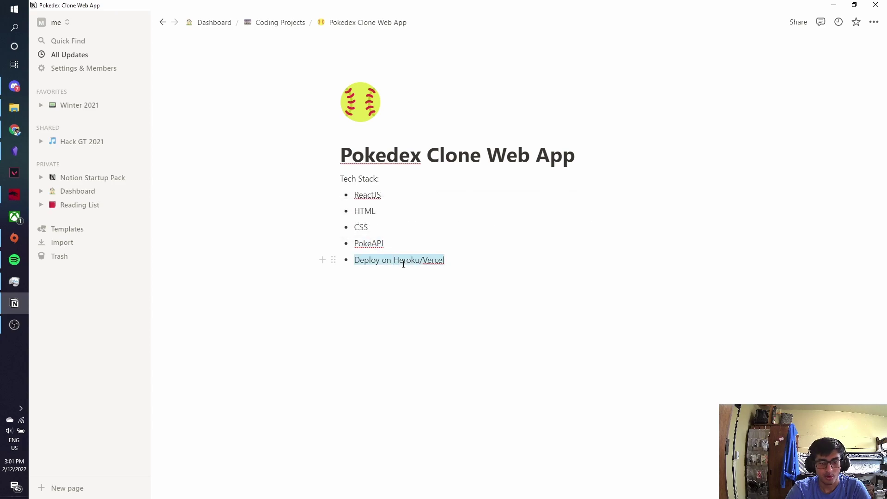
Go back to Coding Projects, open the Planck page and highlight its Tech Stack.
click(293, 26)
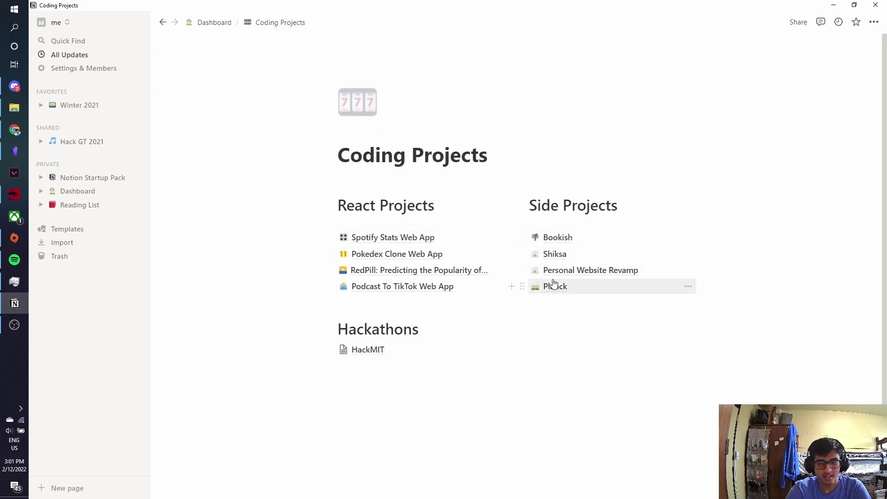
click(568, 287)
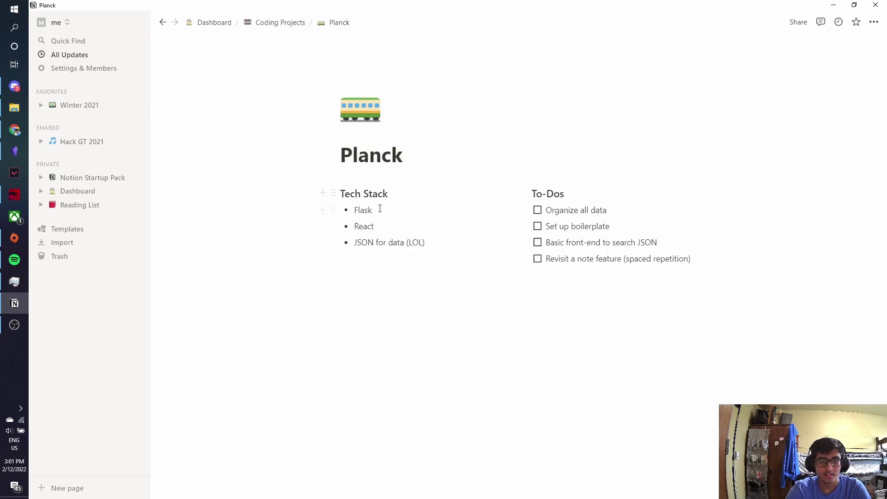
drag(348, 194, 421, 238)
click(548, 214)
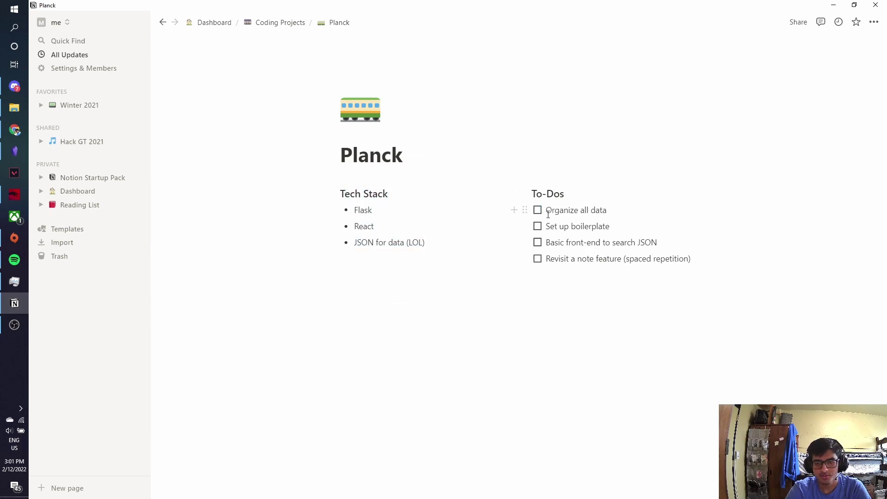
Check off Planck's 'Basic front-end to search JSON' to-do and highlight the page title.
click(537, 242)
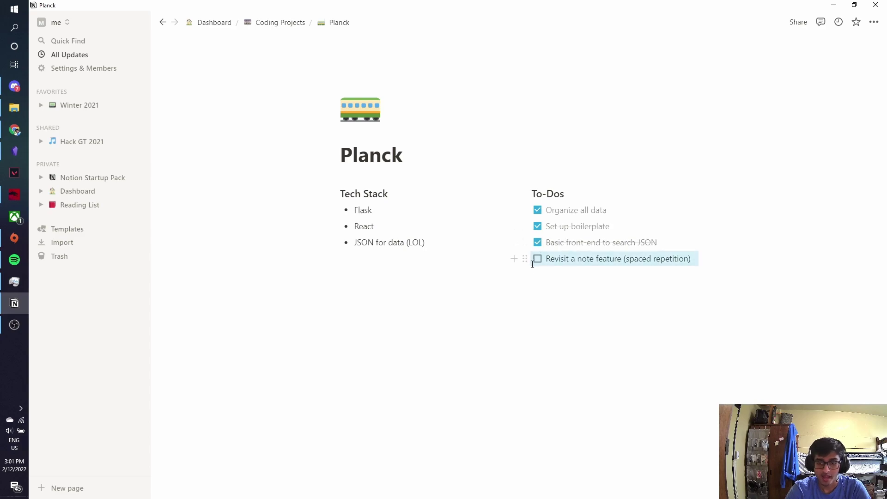
click(537, 258)
click(537, 258)
click(477, 266)
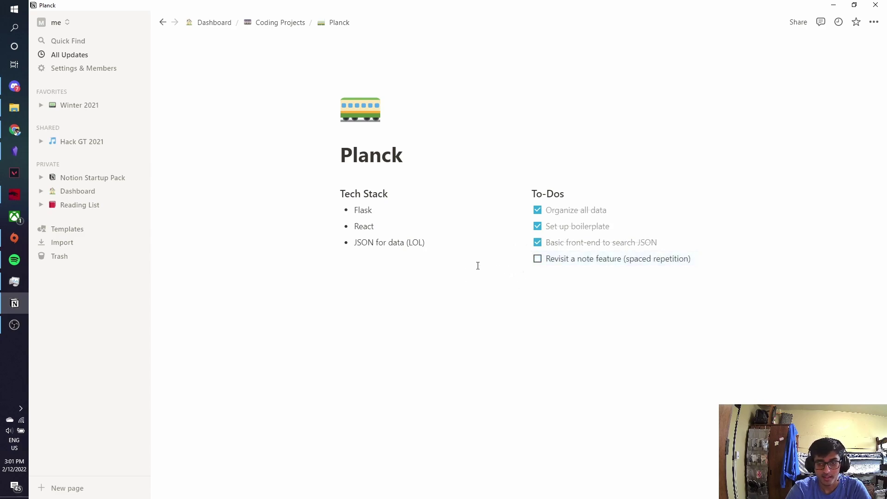
triple_click(599, 246)
click(399, 165)
double_click(403, 167)
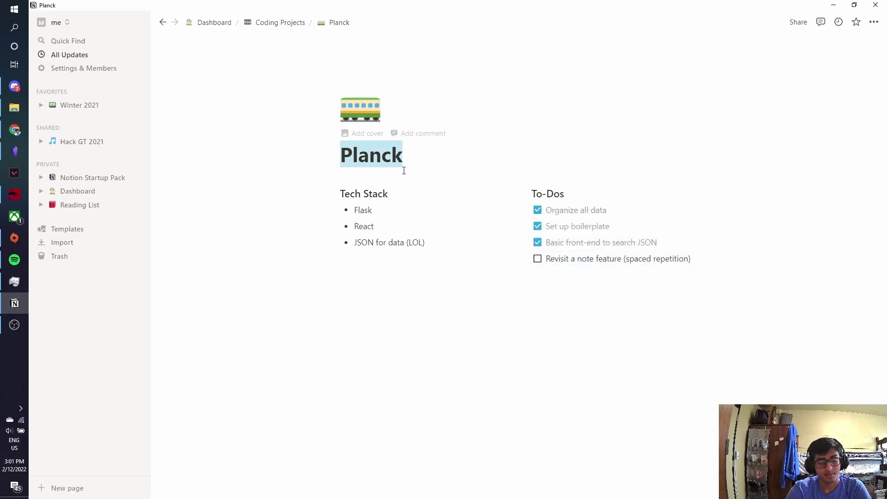
Open the YouTube page from the Dashboard, then switch over to the Obsidian vault.
click(301, 26)
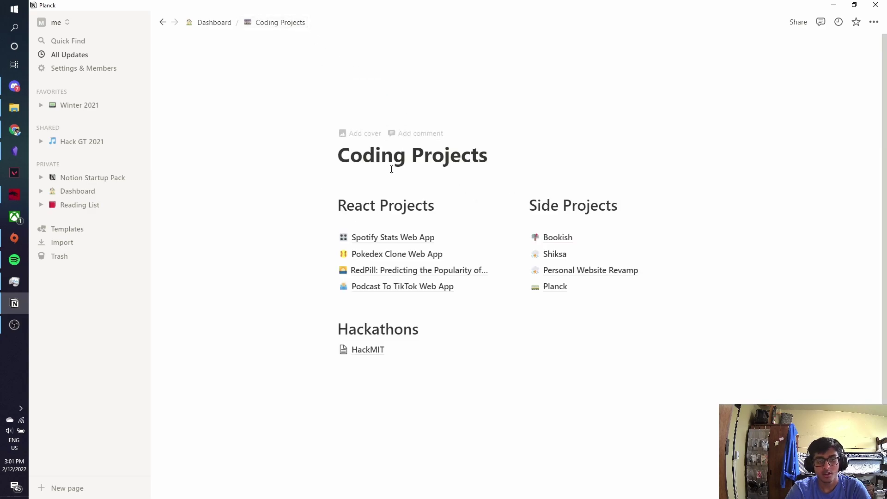
click(216, 24)
scroll(734, 231, down, 3)
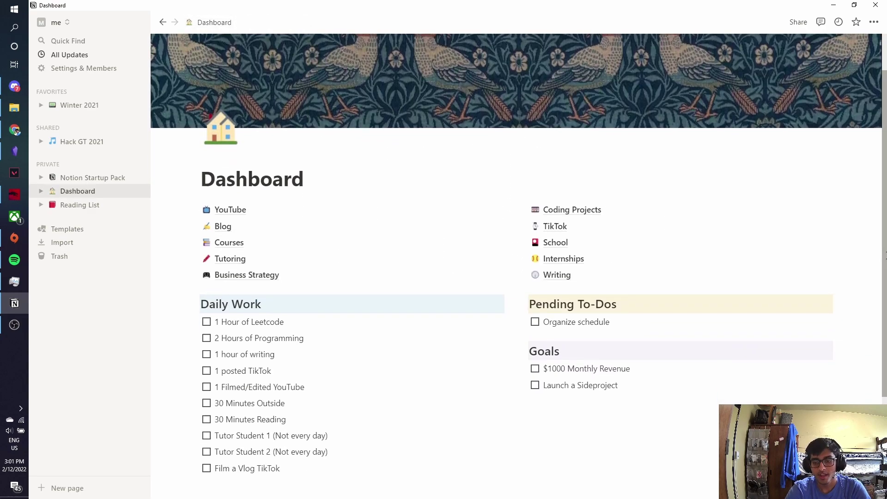
scroll(885, 184, up, 3)
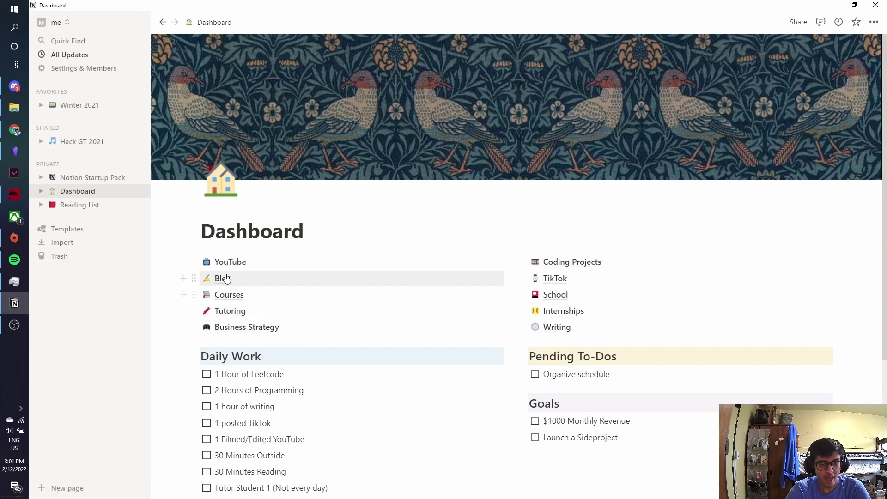
click(219, 262)
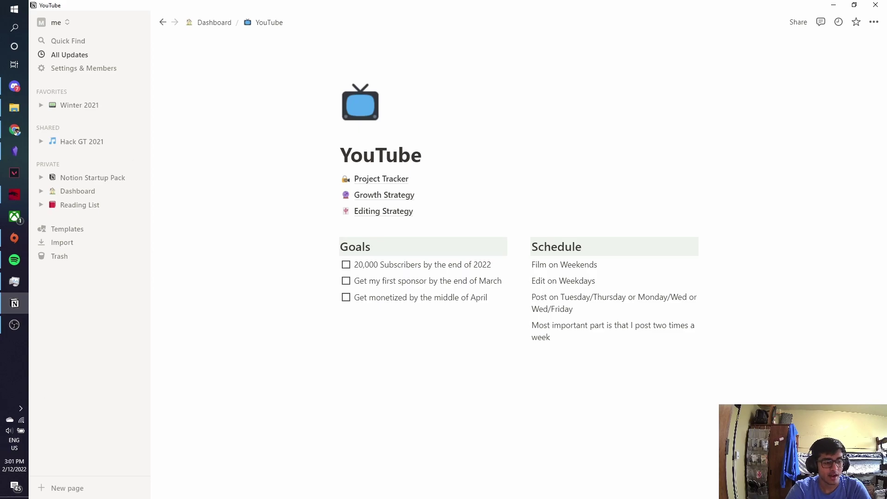
key(alt+Tab)
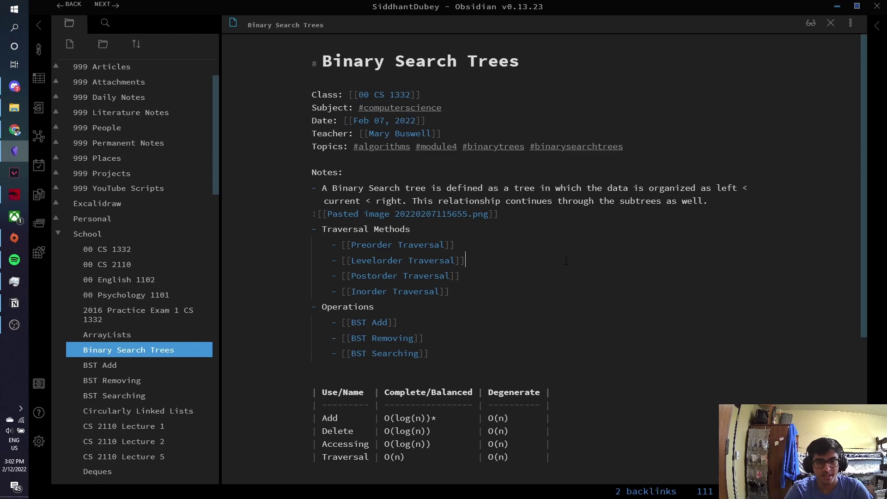
mouse_move(863, 185)
mouse_down()
mouse_move(865, 351)
mouse_move(863, 185)
mouse_up()
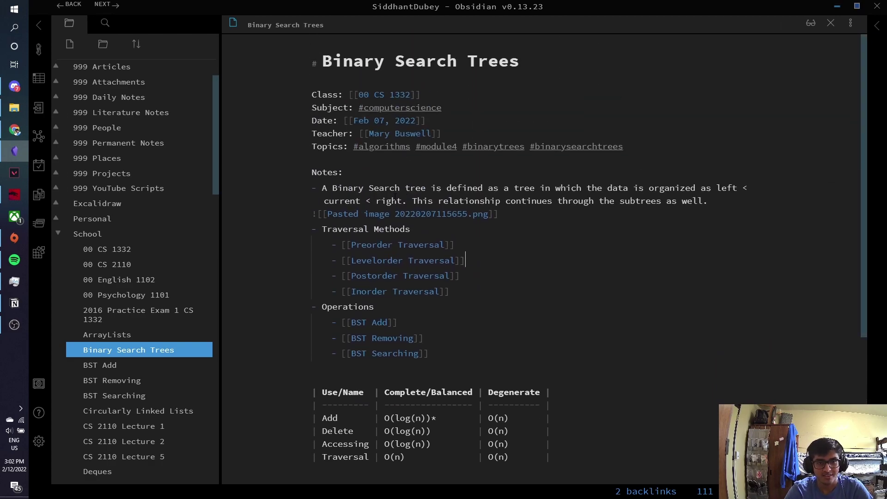
click(809, 28)
drag(865, 139, 830, 114)
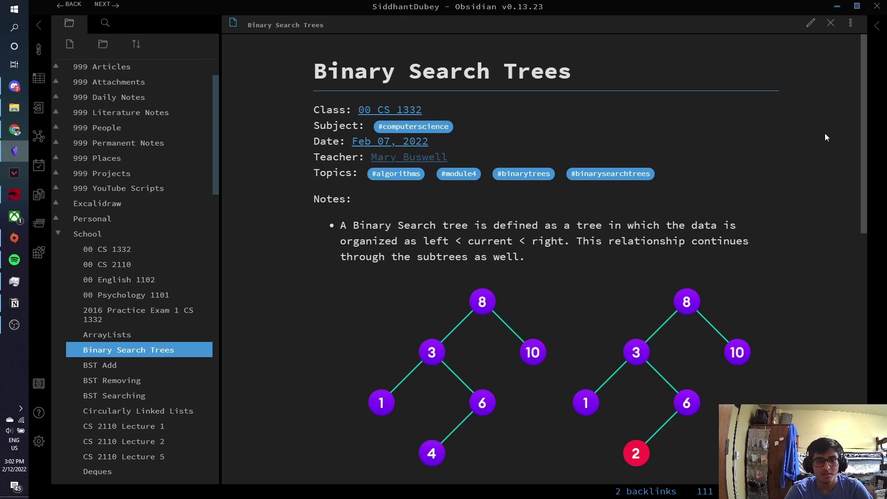
click(810, 24)
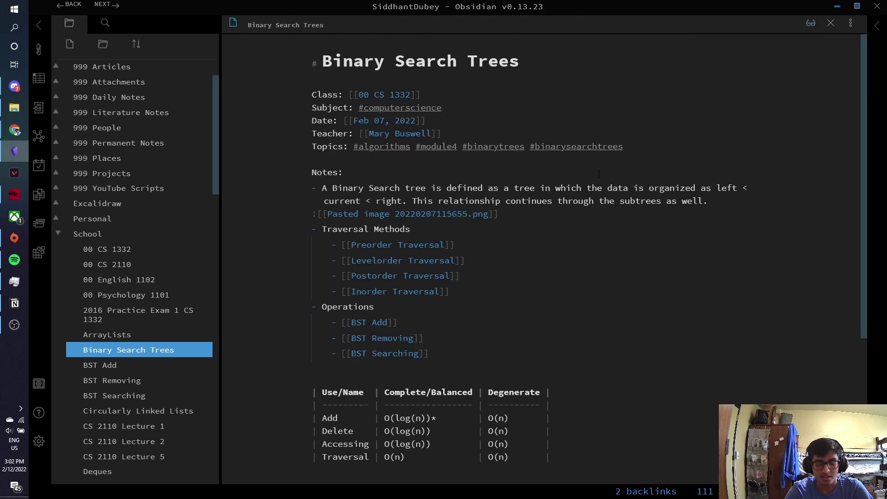
drag(565, 188, 564, 201)
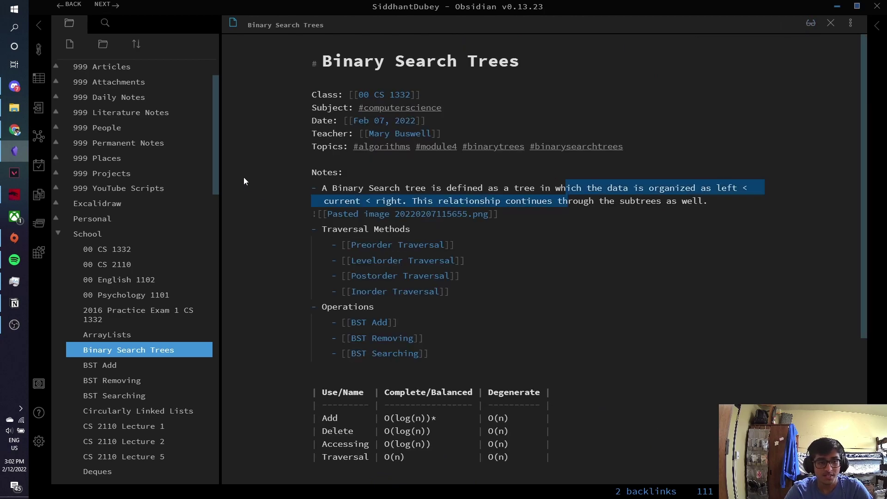
drag(217, 140, 204, 52)
click(483, 188)
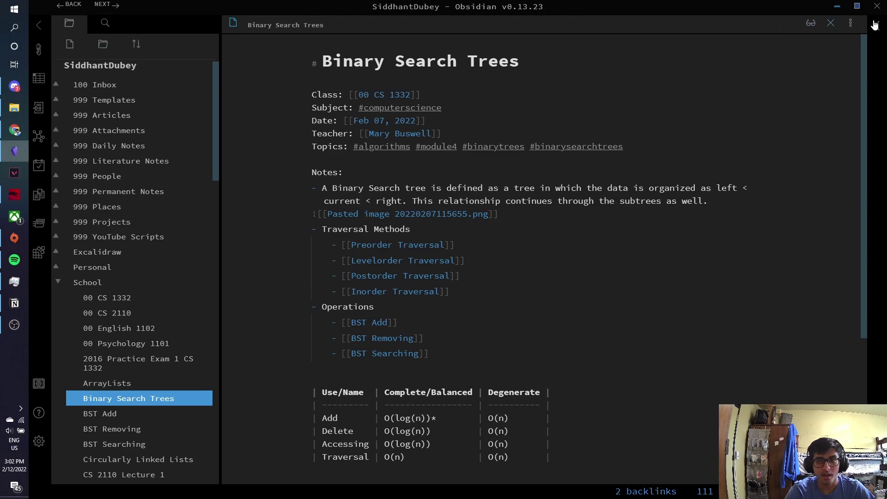
Show the Binary Search Trees note's local graph and follow its Preorder Traversal link.
click(852, 23)
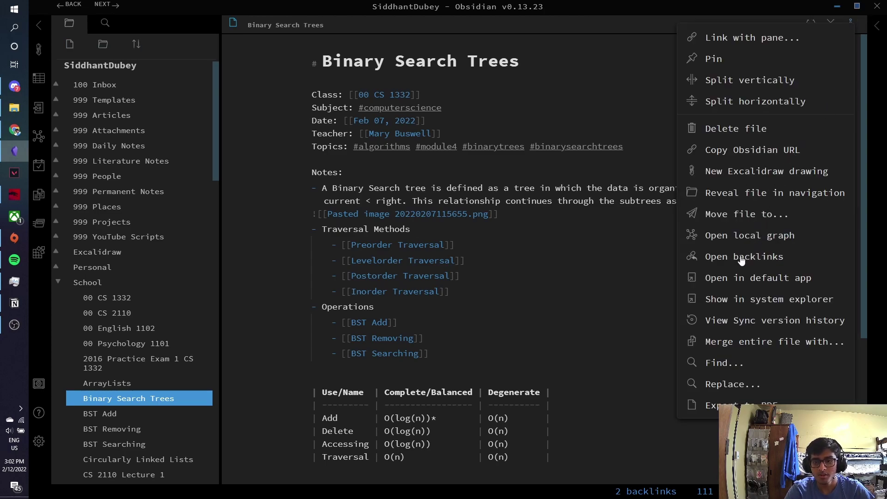
click(751, 240)
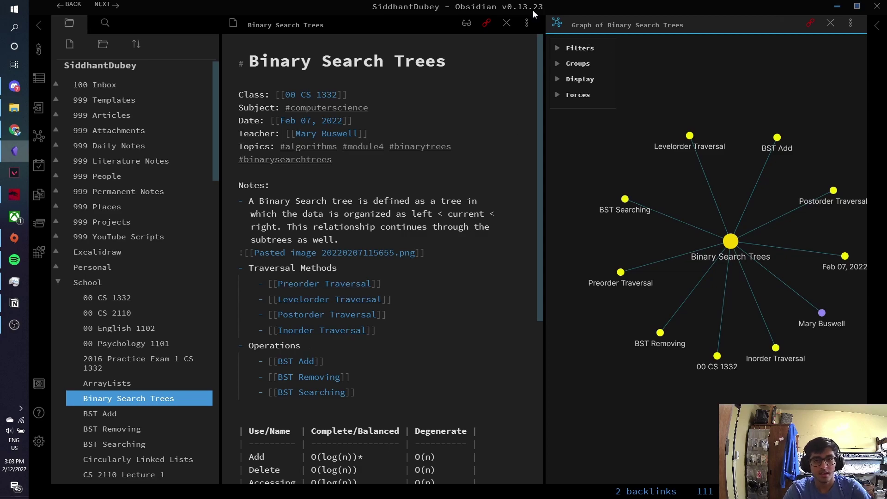
ctrl+click(317, 284)
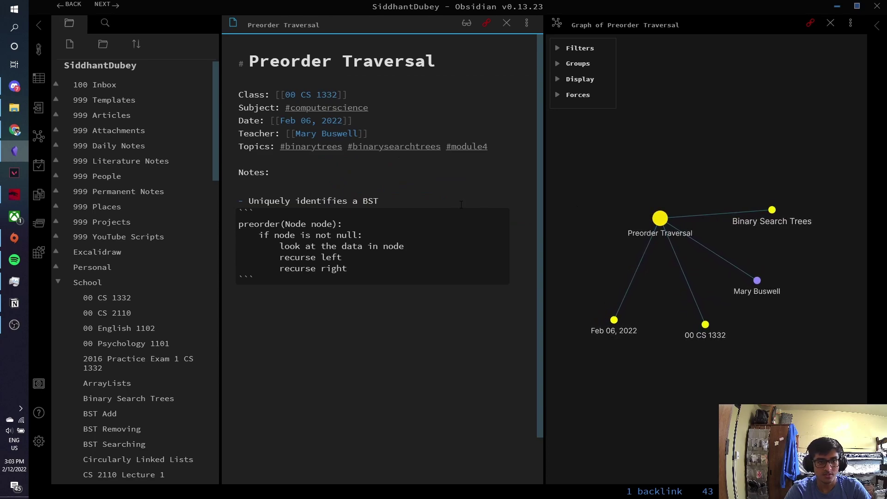
Follow the 00 CS 1332 link and drag its node to re-lay out the local graph.
triple_click(375, 60)
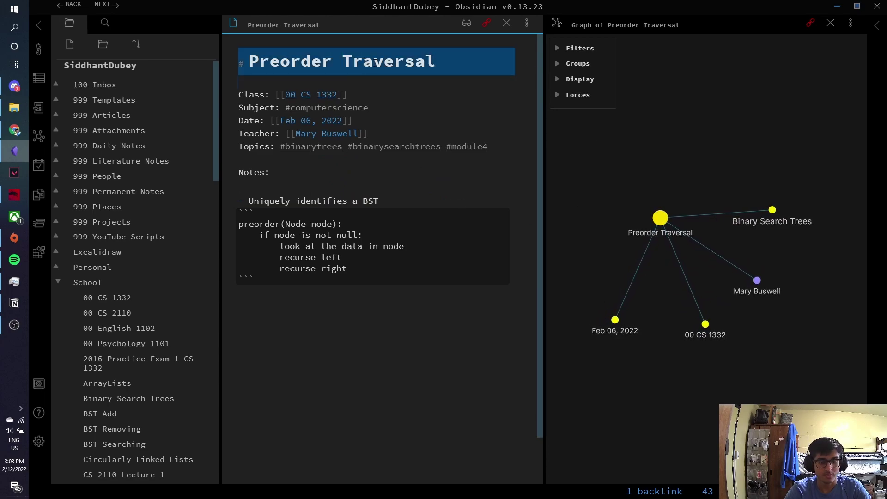
ctrl+click(312, 99)
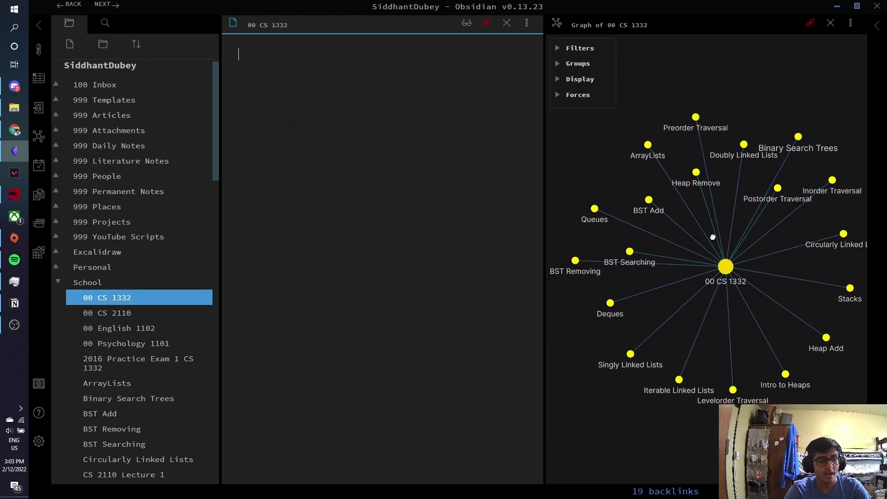
click(677, 257)
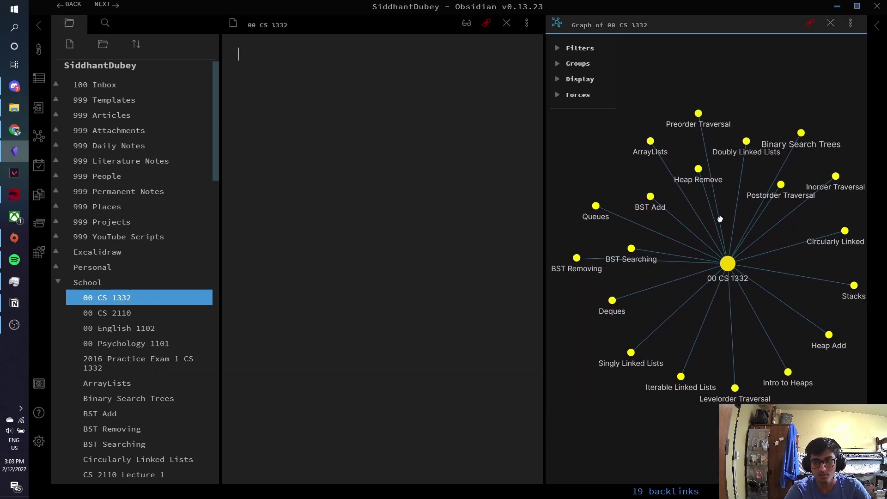
mouse_move(730, 262)
mouse_down()
mouse_move(709, 275)
mouse_move(758, 254)
mouse_move(716, 258)
mouse_move(725, 250)
mouse_up()
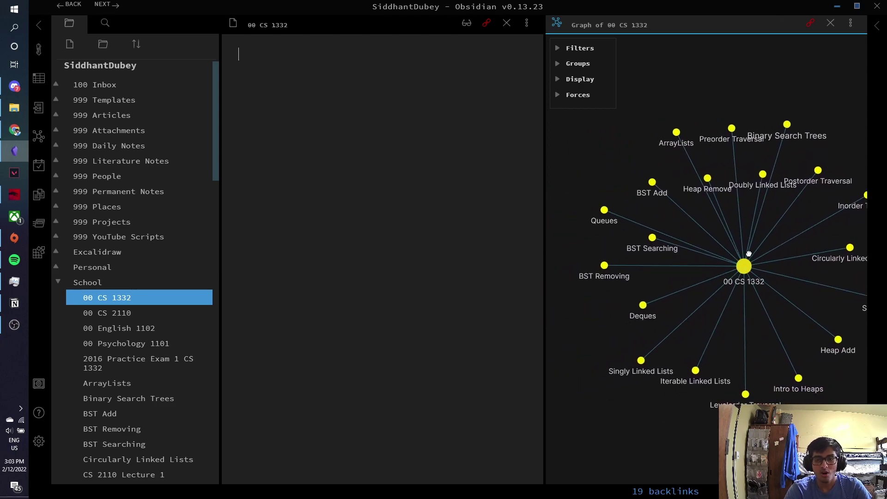
Visit the BST Searching and Deques notes from the graph, returning to 00 CS 1332 each time.
click(652, 237)
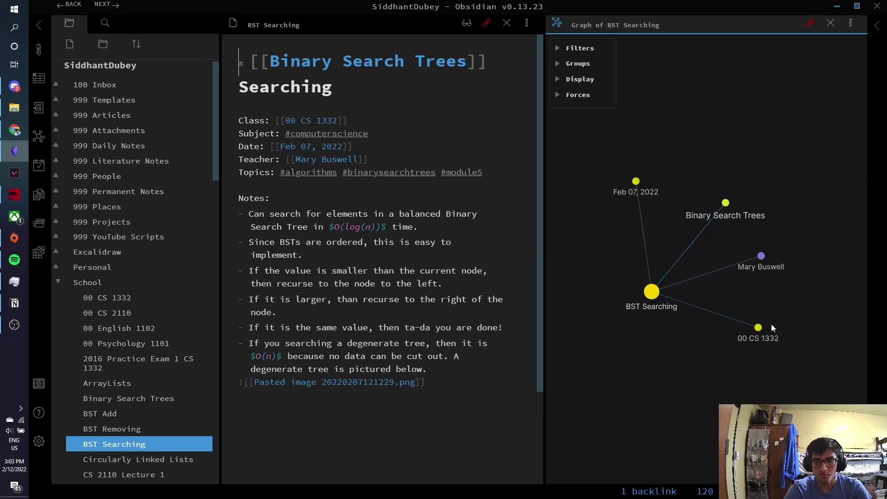
click(759, 328)
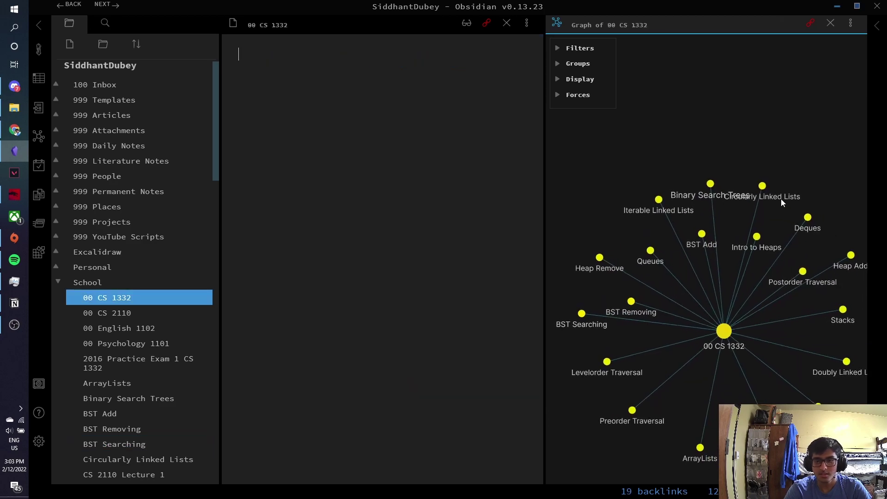
click(799, 216)
drag(540, 193, 555, 253)
click(661, 296)
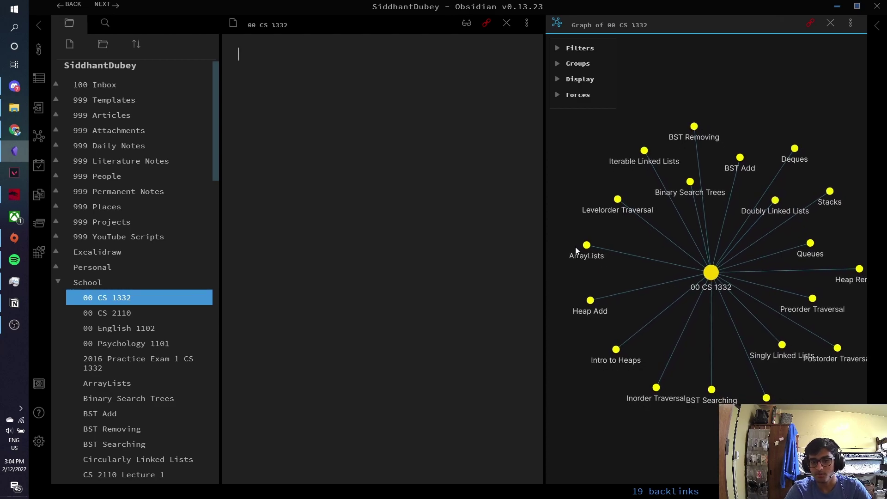
Open the ArrayLists note from the graph and scroll to its top.
click(588, 251)
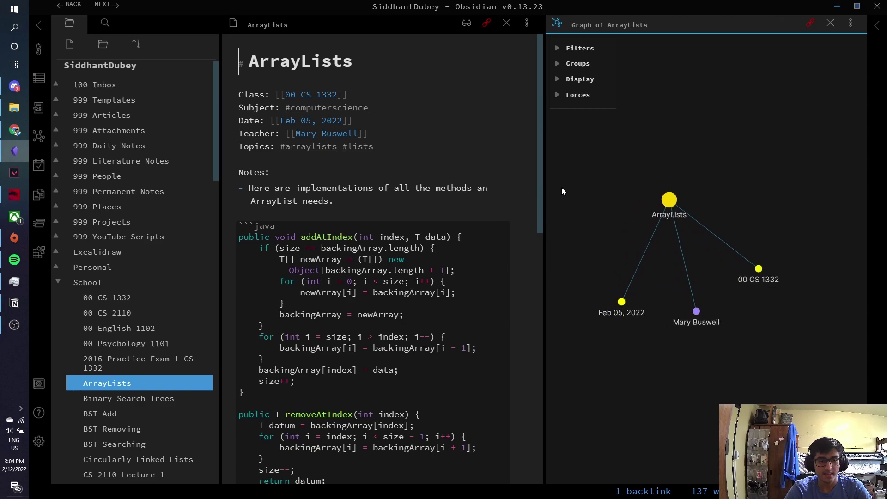
drag(541, 195, 525, 406)
scroll(508, 370, up, 9)
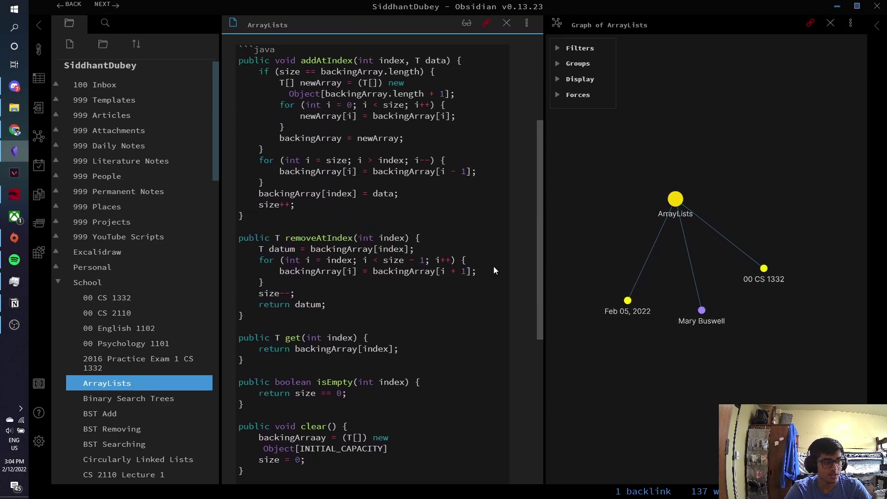
scroll(498, 189, up, 1)
right_click(499, 184)
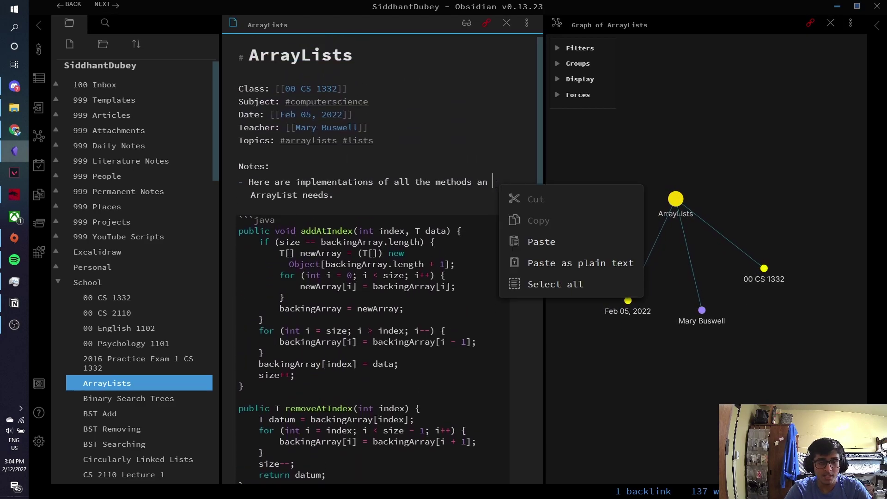
click(366, 219)
Highlight the addAtIndex method, then the isEmpty, clear and size methods.
mouse_move(243, 225)
mouse_down()
mouse_move(457, 273)
mouse_move(459, 392)
mouse_move(240, 302)
mouse_move(243, 229)
mouse_move(240, 364)
mouse_move(239, 230)
mouse_up()
click(460, 396)
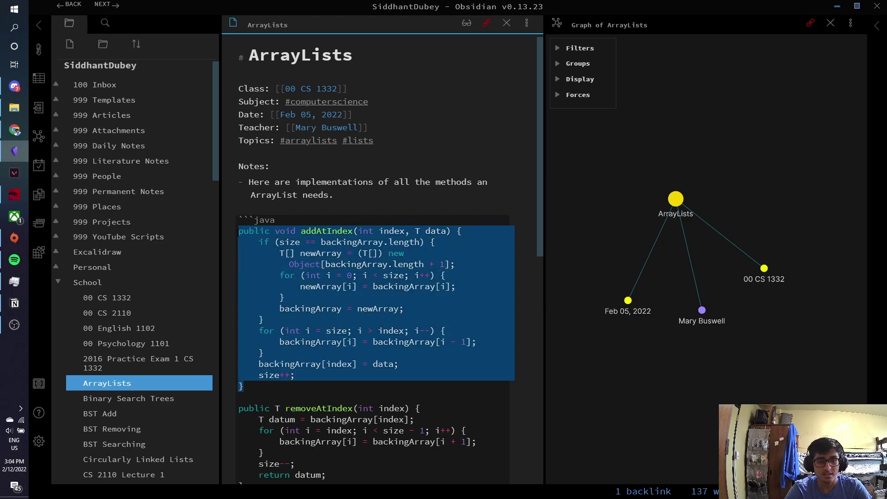
click(285, 253)
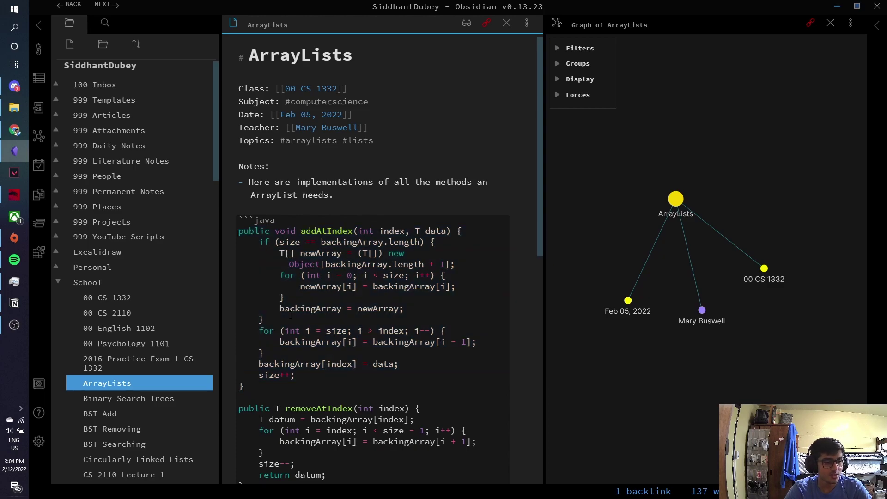
drag(243, 387, 240, 237)
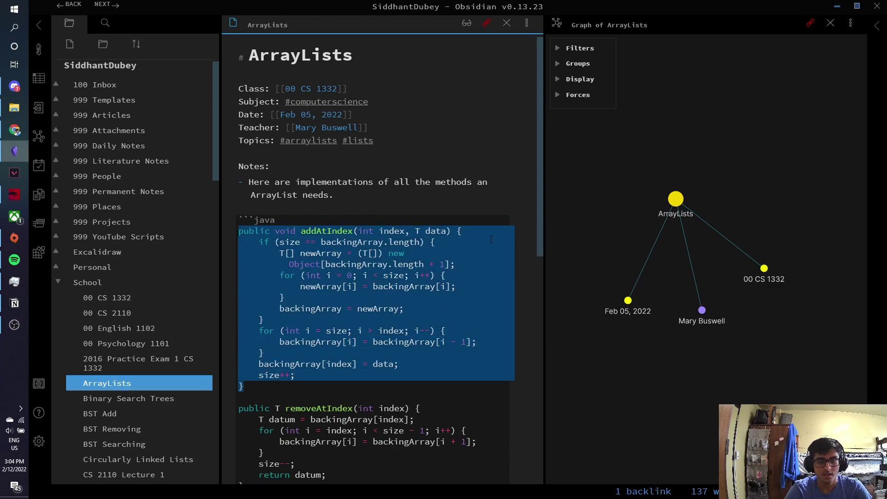
drag(536, 215, 536, 237)
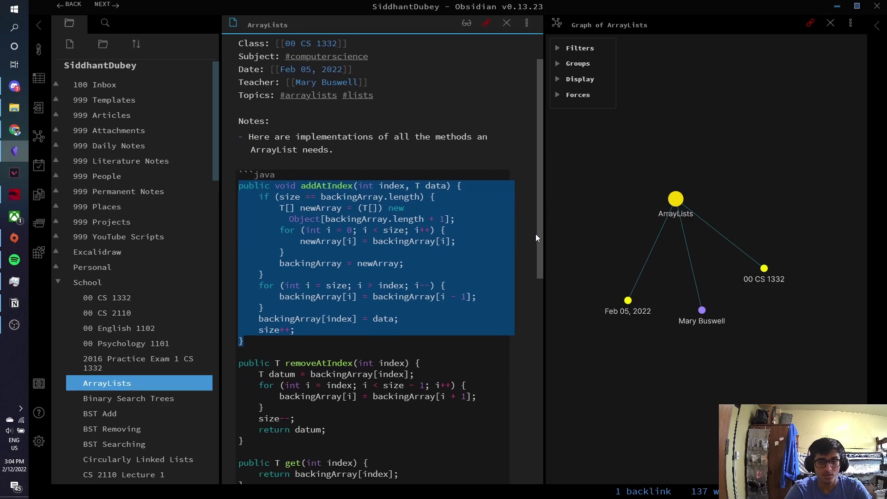
drag(535, 234, 548, 372)
click(310, 375)
drag(310, 375, 479, 298)
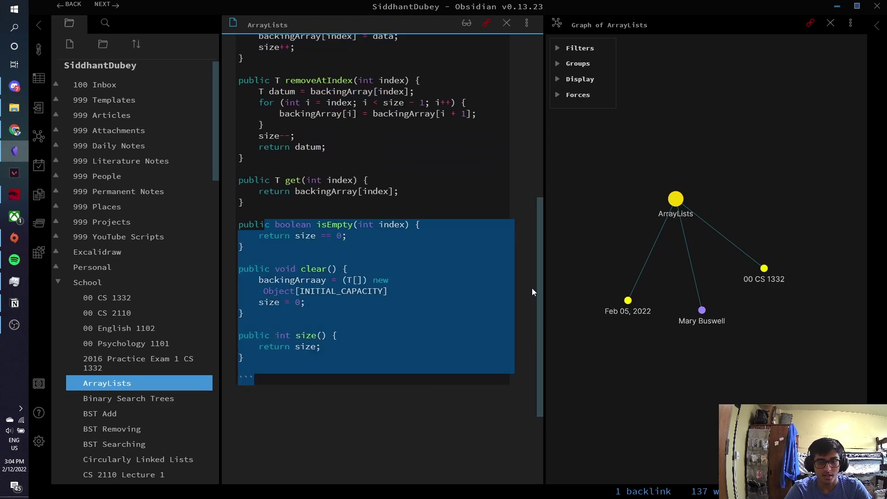
mouse_move(544, 285)
mouse_down()
mouse_move(541, 134)
mouse_move(535, 318)
mouse_move(467, 50)
mouse_up()
Toggle the note to reading view and back to editing, then scroll the file explorer down.
click(466, 22)
click(466, 23)
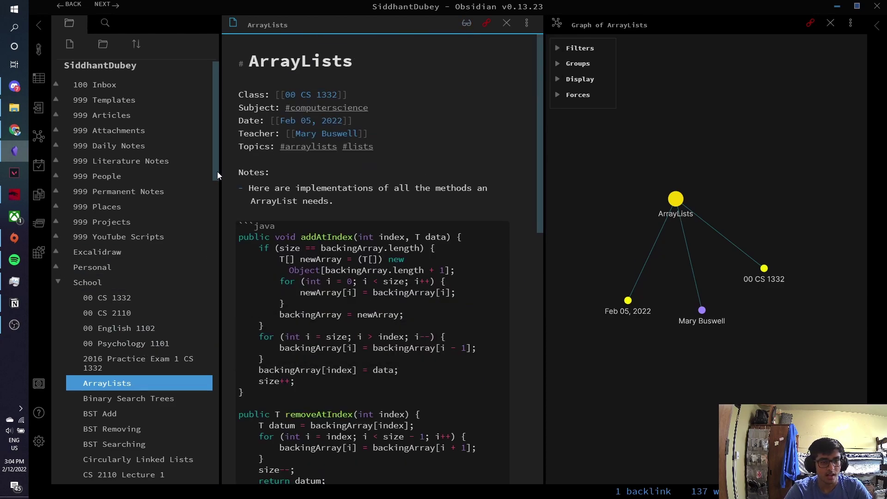
drag(217, 171, 204, 229)
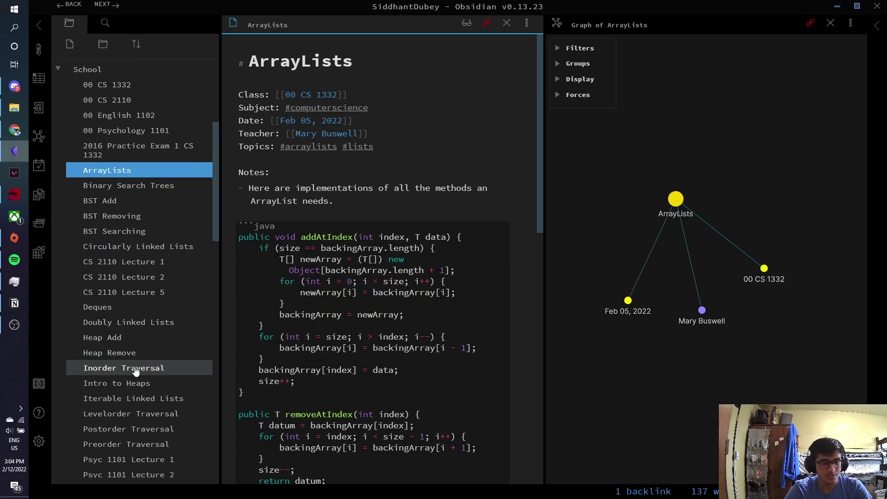
Open Psyc 1101 Lecture 1 and pan its local graph slightly left.
click(146, 459)
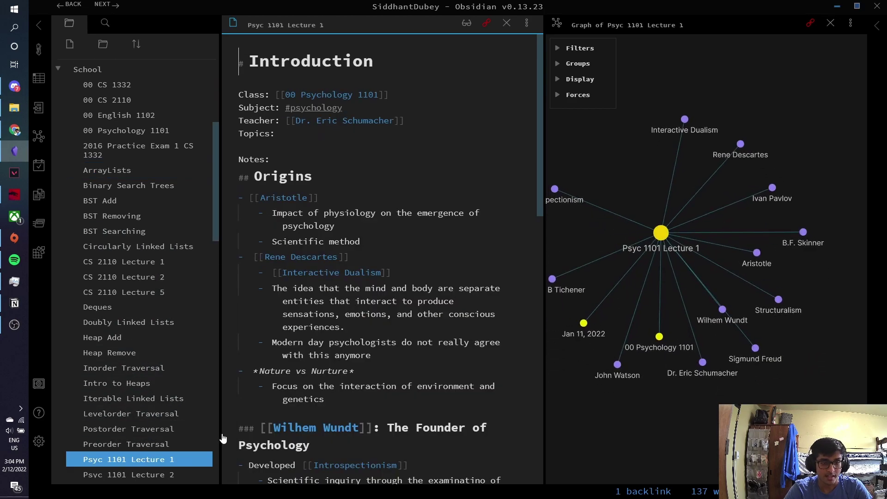
click(683, 216)
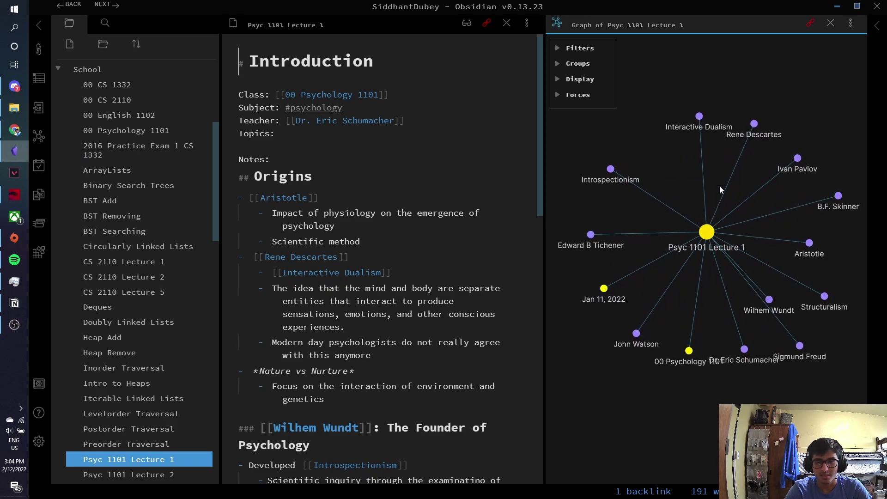
drag(709, 198, 694, 198)
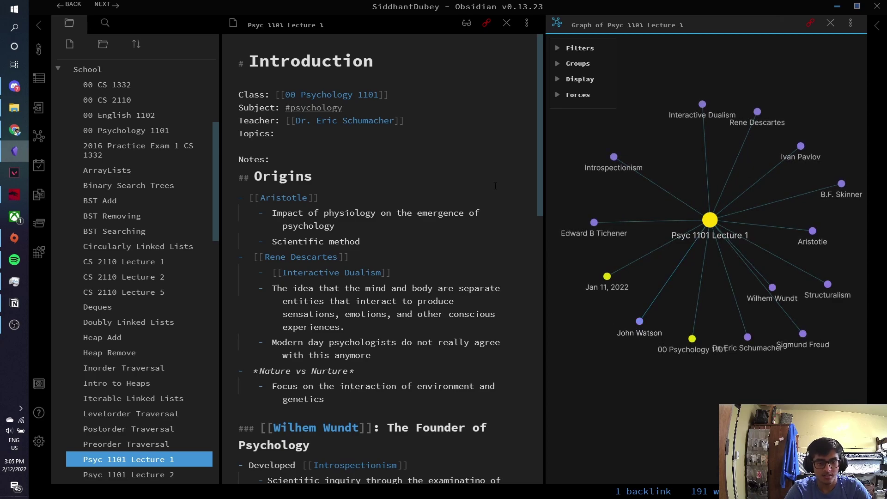
Scroll the note down and highlight the Edward B Tichener heading link.
click(535, 151)
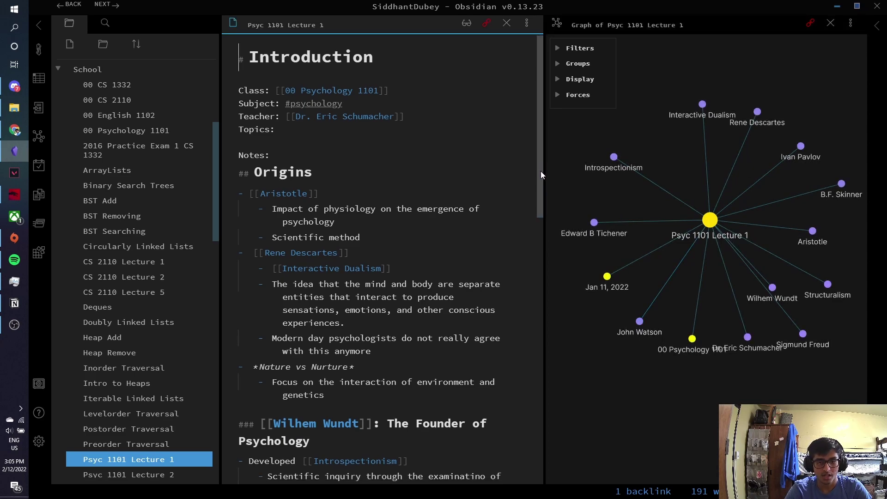
drag(540, 171, 521, 203)
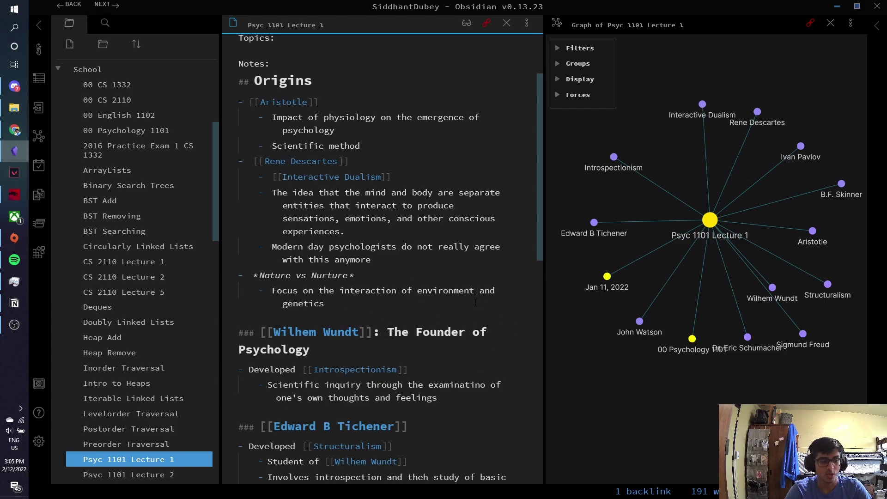
drag(416, 429, 275, 426)
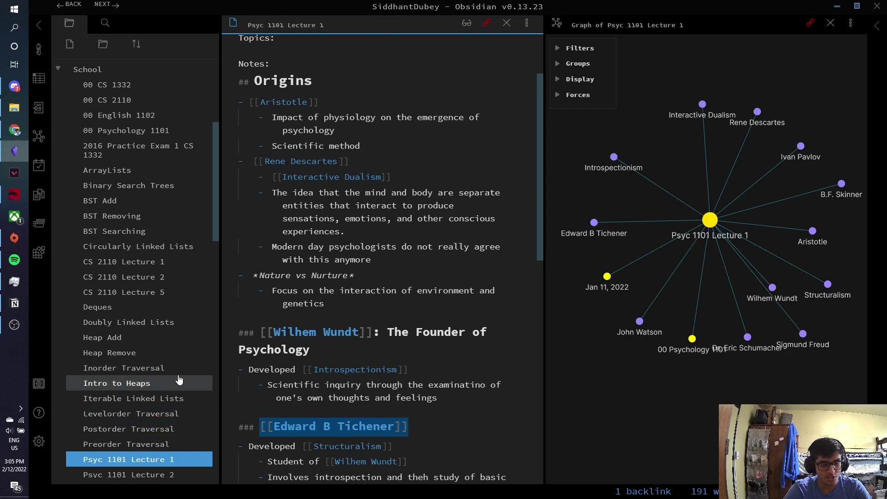
drag(214, 224, 199, 140)
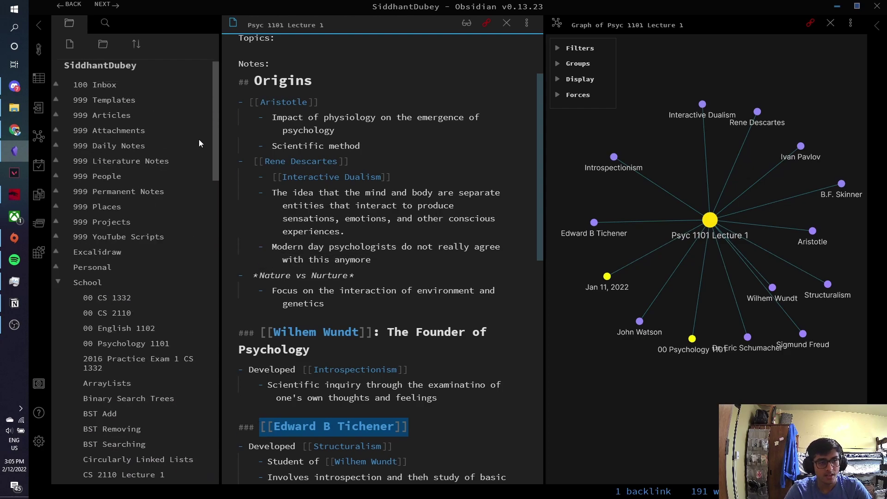
Open the whole-vault graph, close the local graph pane and clear the psyc filter.
click(38, 135)
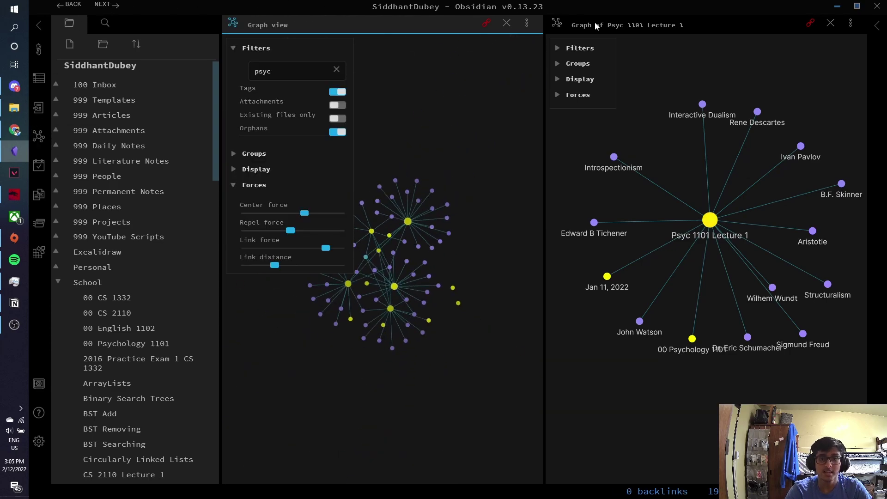
click(830, 23)
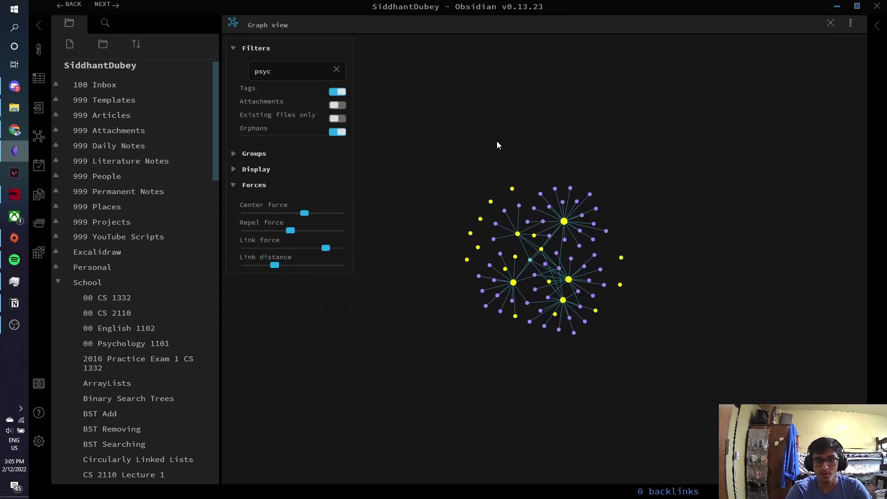
click(340, 73)
click(232, 48)
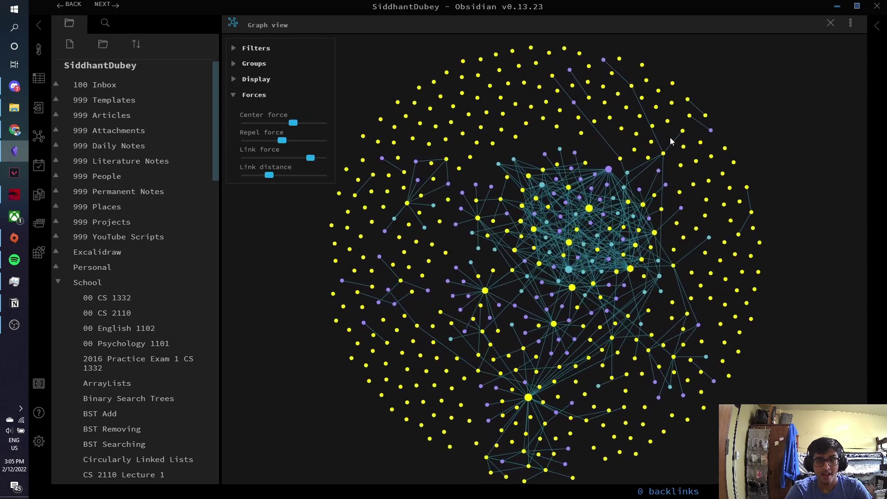
Pan the vault graph, then pull a note node outward so the web re-settles.
drag(802, 129, 809, 109)
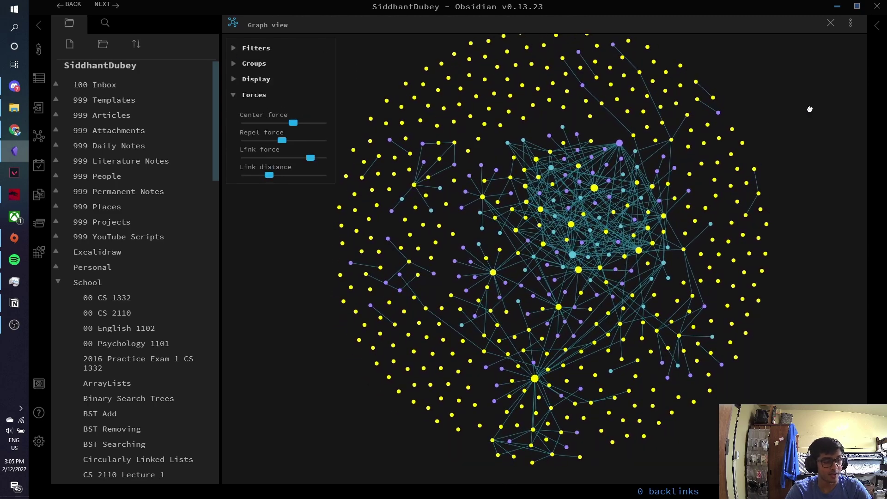
drag(598, 213, 568, 199)
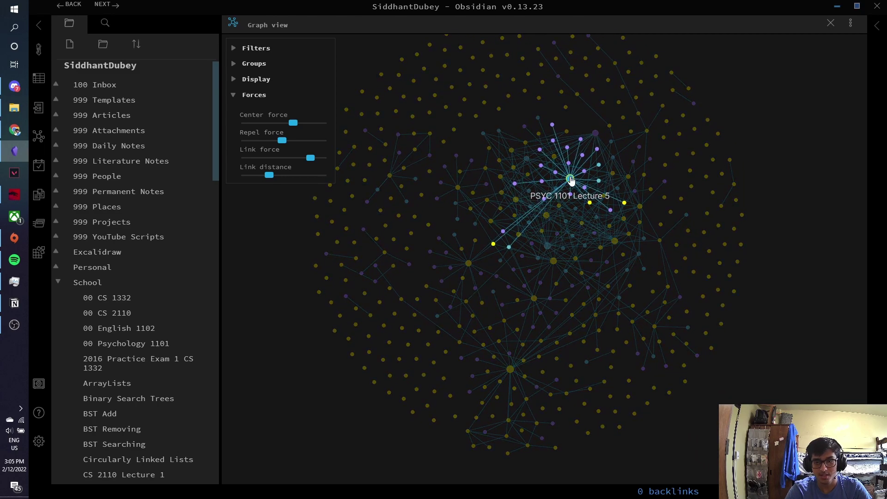
drag(548, 185, 457, 103)
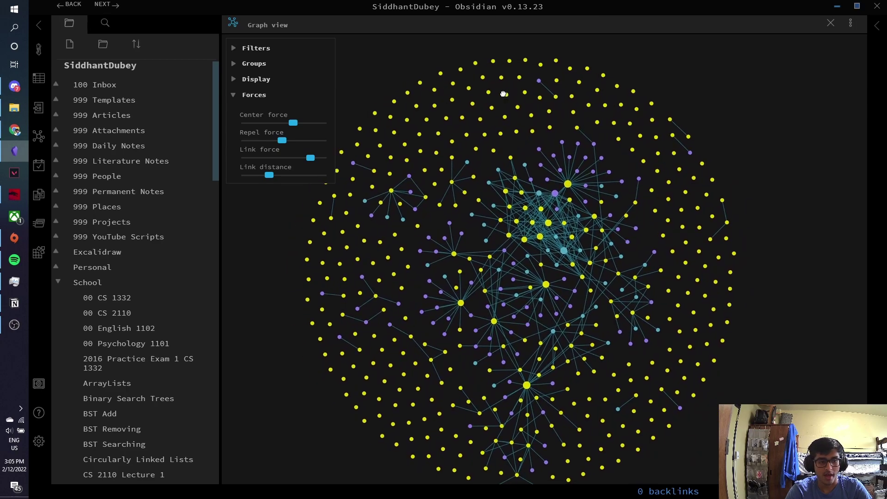
Open today's daily note and collapse the School folder.
click(39, 166)
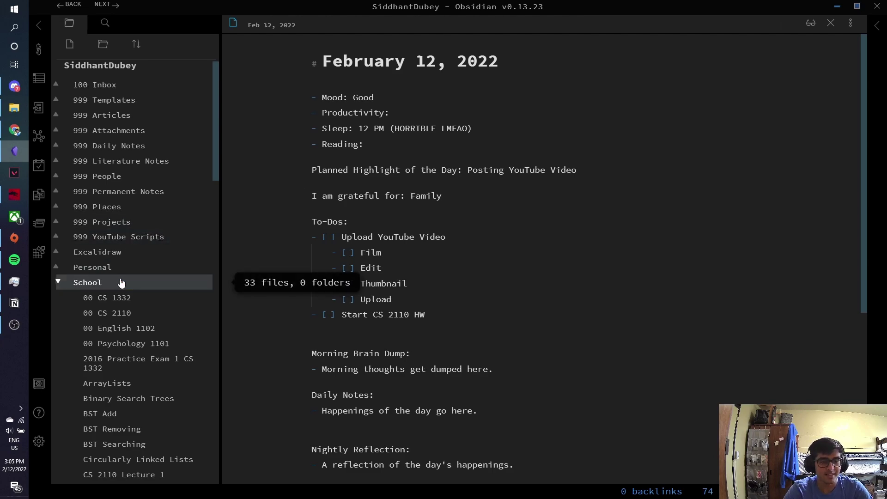
click(99, 282)
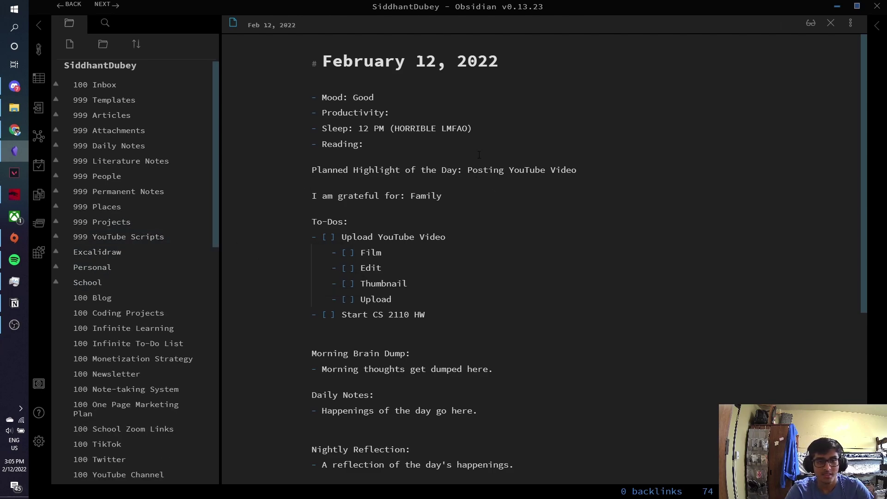
drag(872, 202, 629, 230)
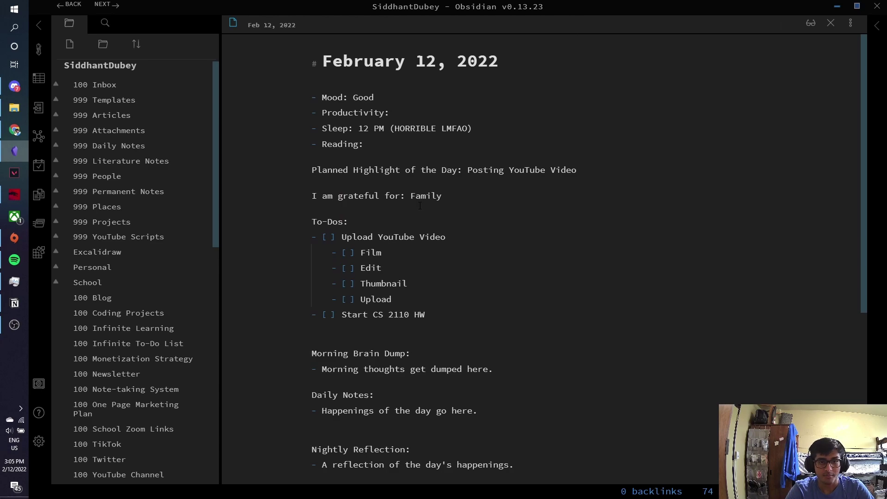
Highlight the YouTube upload to-dos, the Start CS 2110 HW line and the Sleep entry.
mouse_move(445, 252)
mouse_down()
mouse_move(319, 237)
mouse_move(445, 252)
mouse_up()
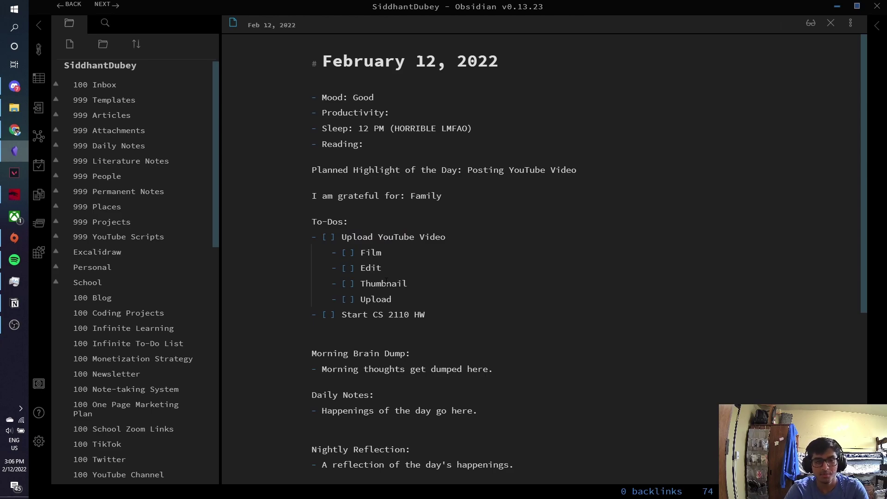
triple_click(379, 322)
click(387, 321)
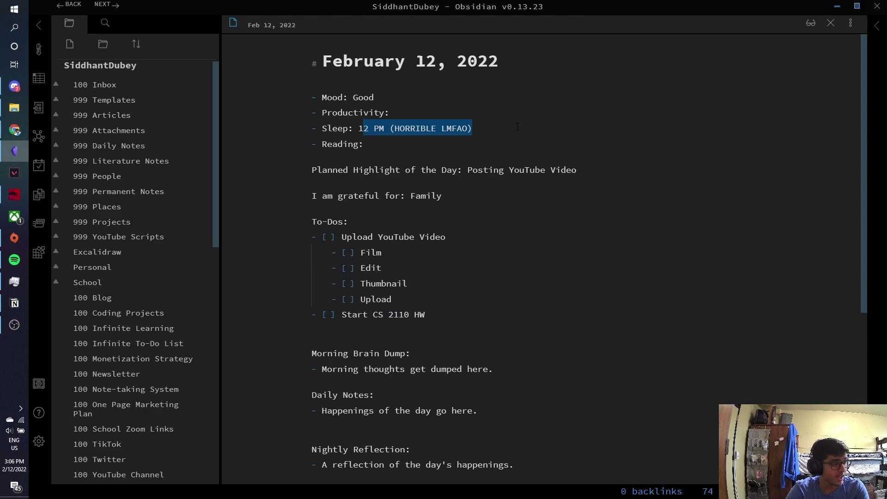
key(shift+Home)
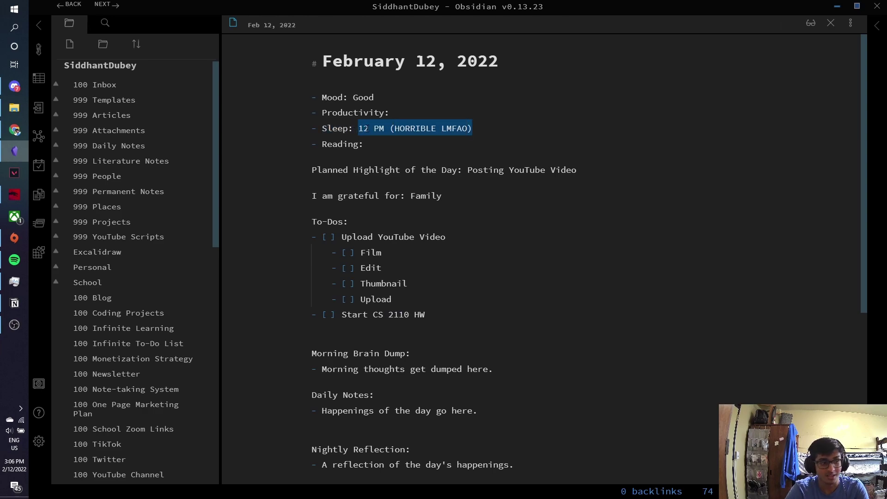
click(364, 128)
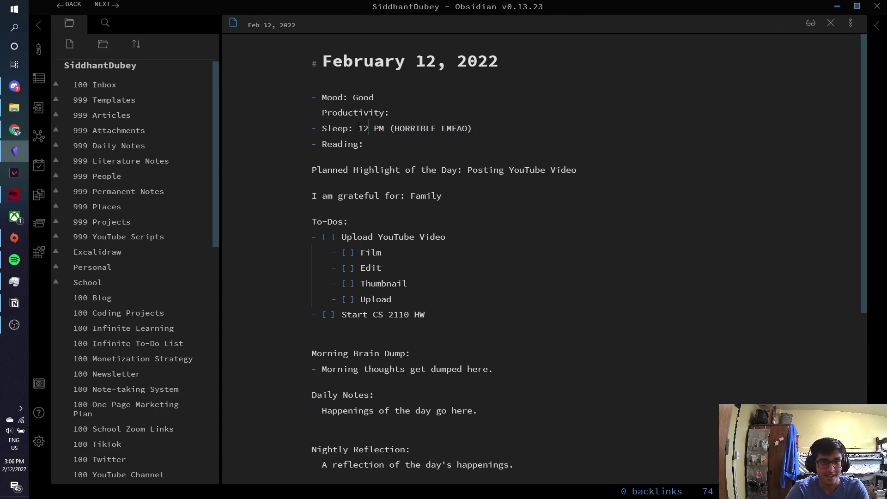
drag(361, 128, 520, 123)
click(520, 122)
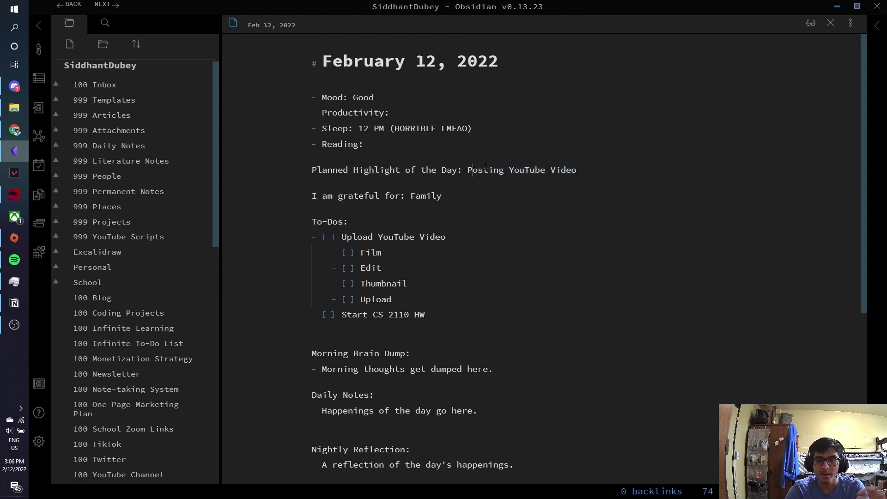
Highlight the day's planned highlight, the 'grateful for: Family' line and the Nightly Reflection sections.
drag(487, 169, 464, 213)
triple_click(434, 197)
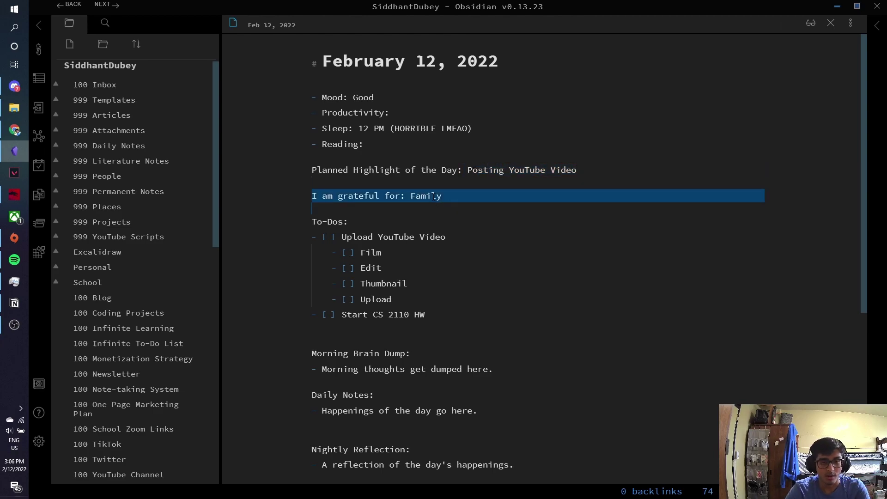
click(378, 129)
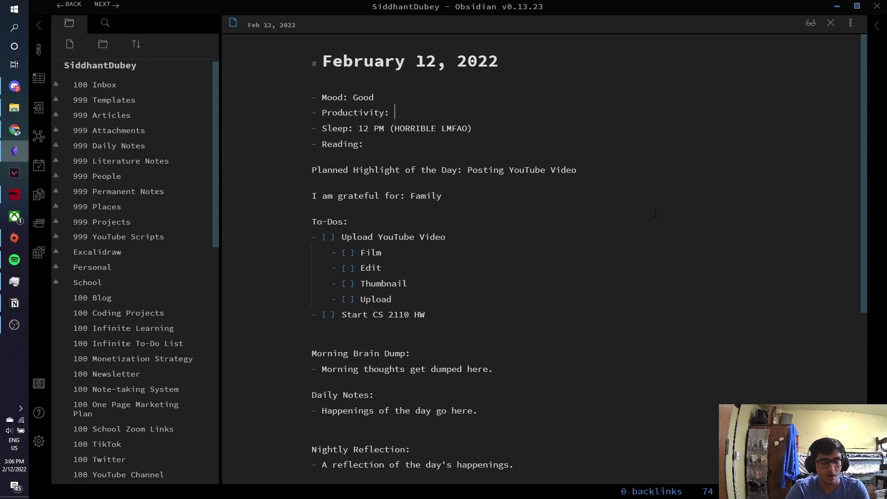
drag(520, 467, 315, 370)
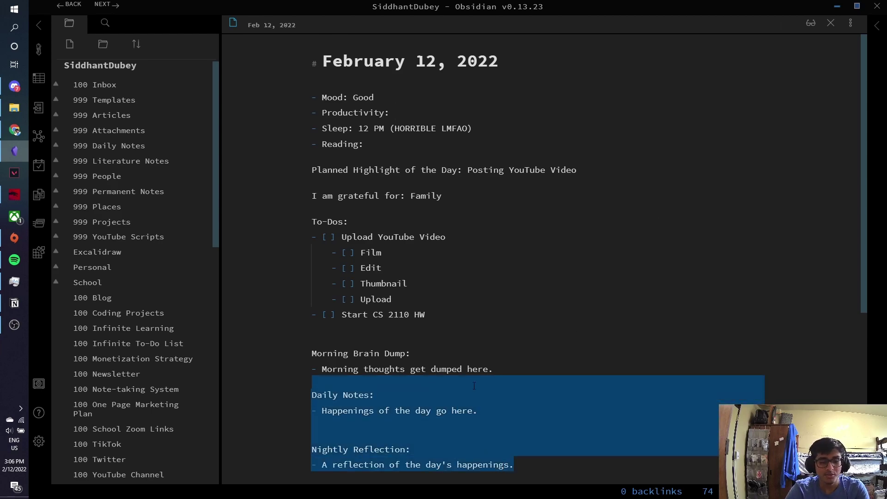
drag(483, 410, 322, 410)
click(385, 449)
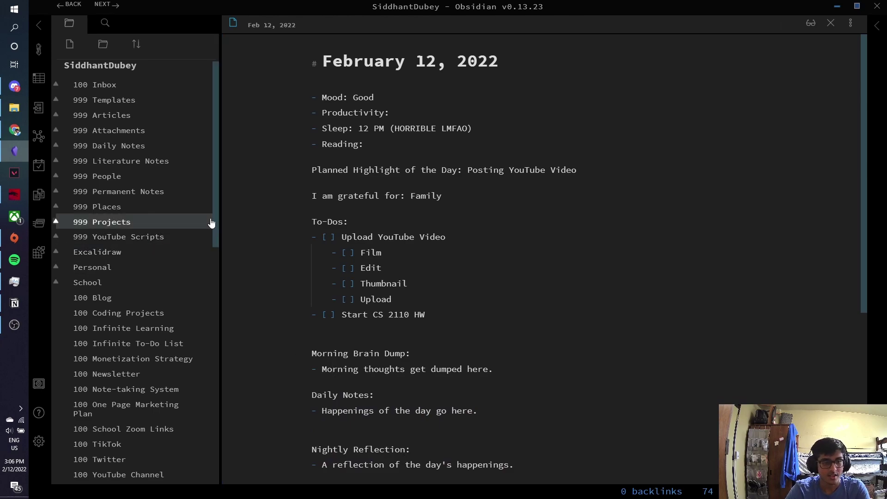
Place the caret at the end of the Upload to-do line.
drag(212, 222, 214, 221)
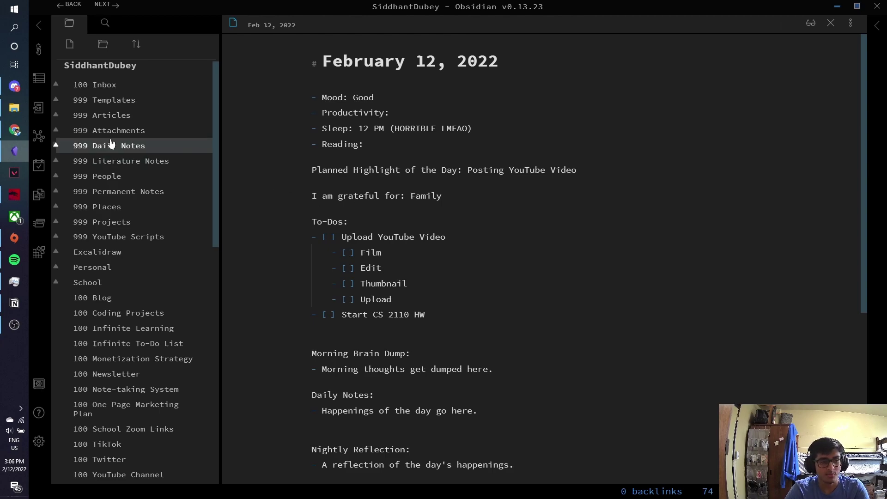
click(38, 166)
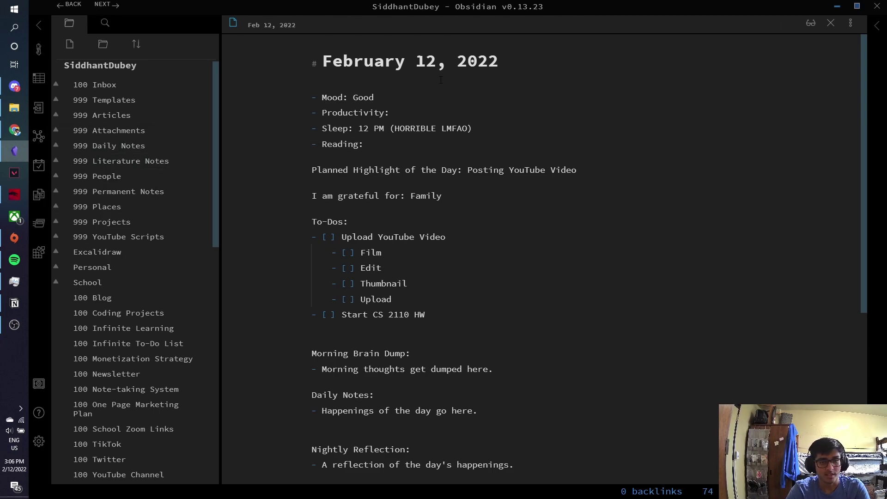
click(594, 297)
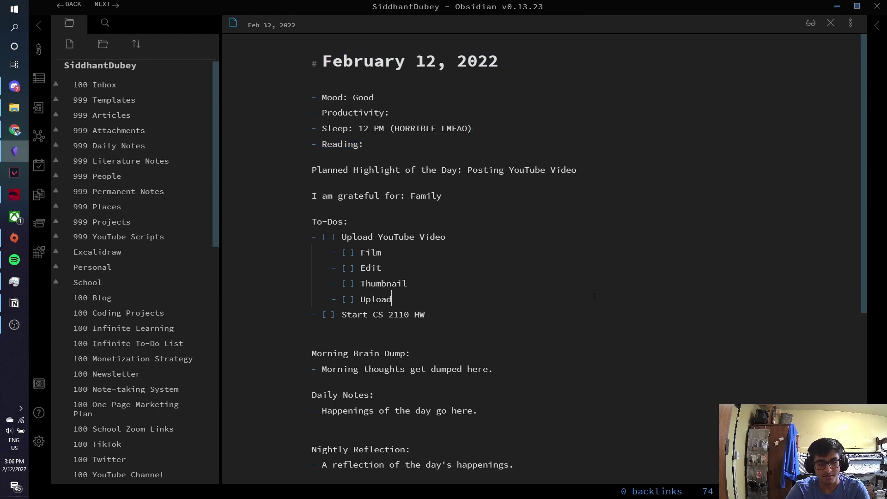
scroll(863, 259, down, 3)
scroll(794, 222, up, 3)
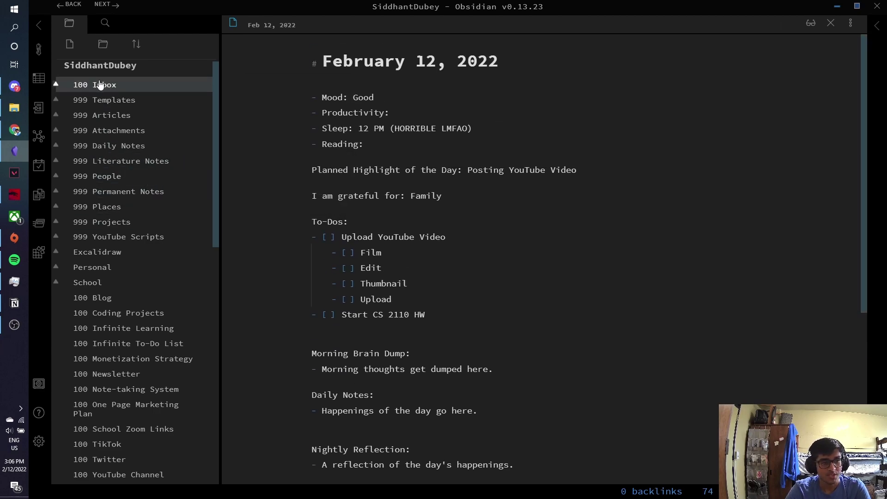
Browse the Article Template and February 14th Newsletter notes in Templates and Articles.
click(121, 104)
click(116, 115)
click(121, 100)
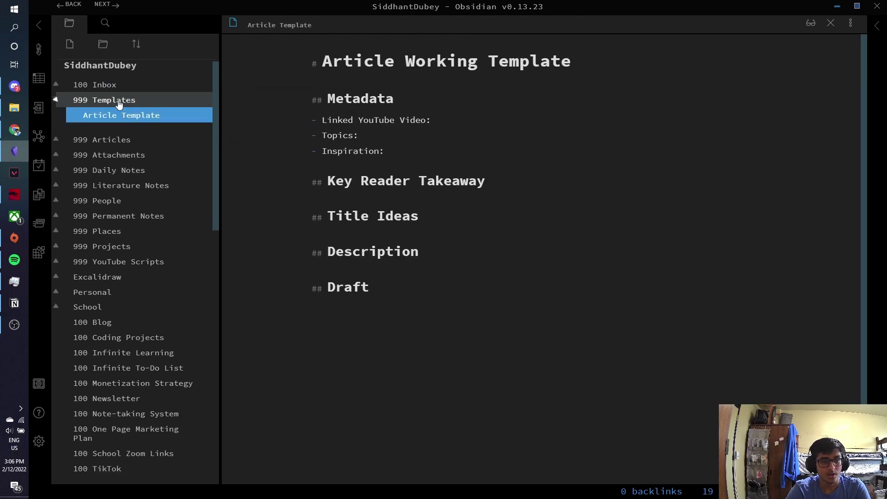
click(113, 118)
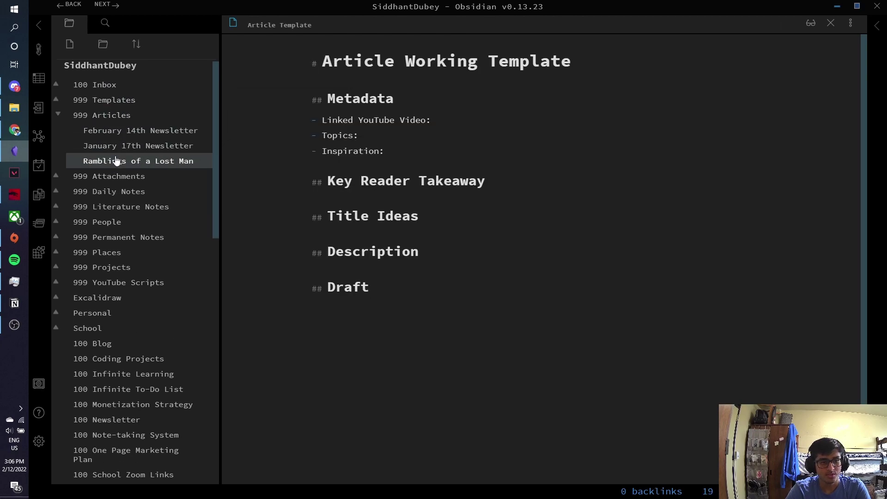
click(118, 131)
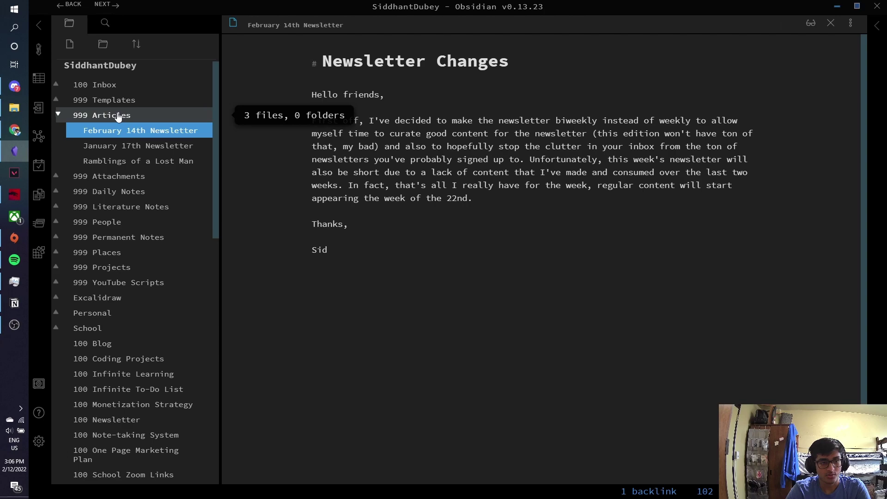
click(118, 115)
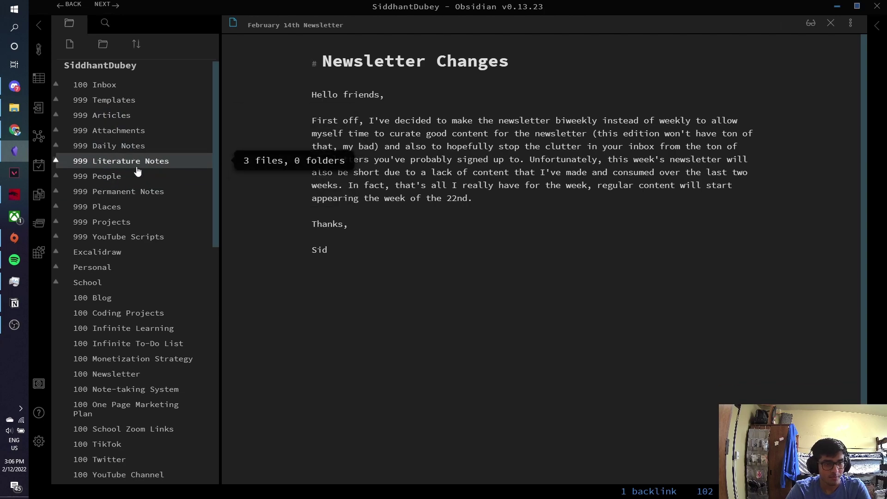
Browse the Short Story Lecture, QUOTES and MICE notes in Literature Notes.
click(130, 162)
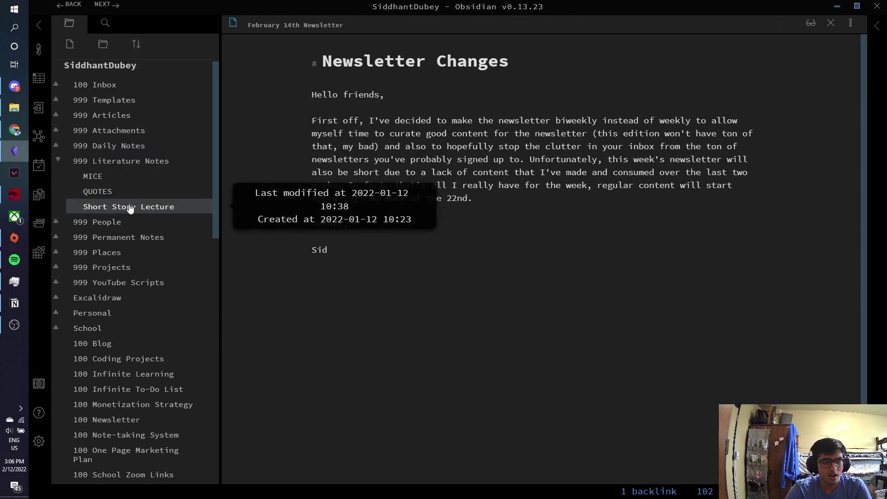
click(127, 207)
click(127, 191)
click(126, 178)
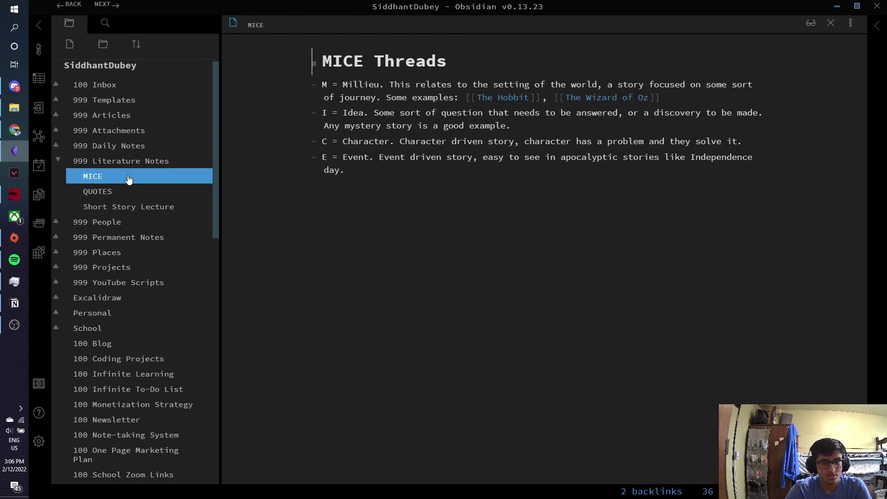
click(136, 162)
Open person notes in People, follow a backlink to the podcast note, then reopen the vault graph.
click(131, 180)
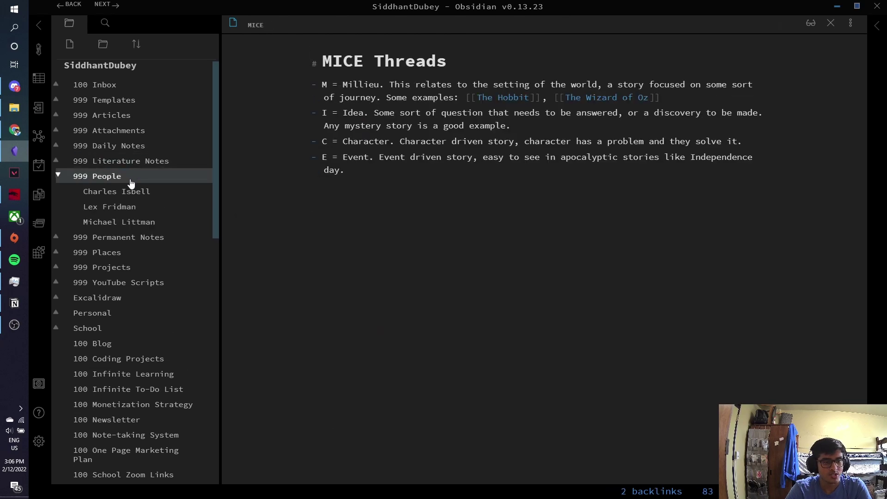
click(143, 193)
click(134, 222)
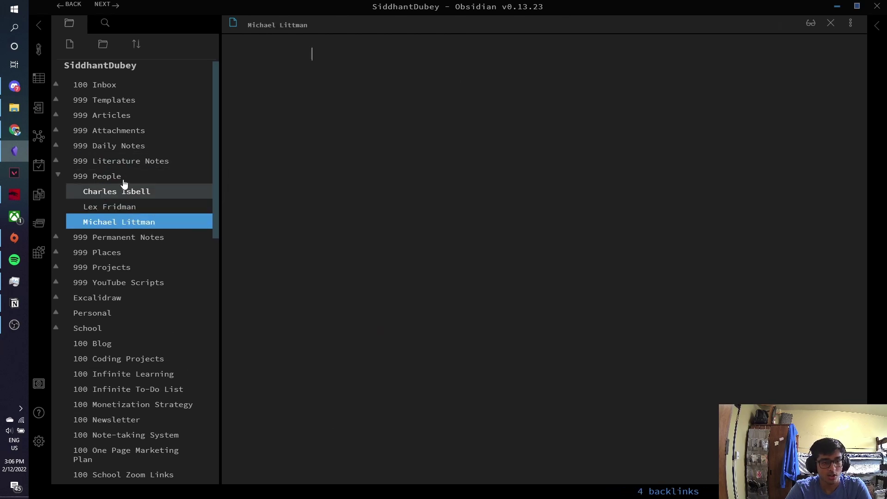
click(877, 25)
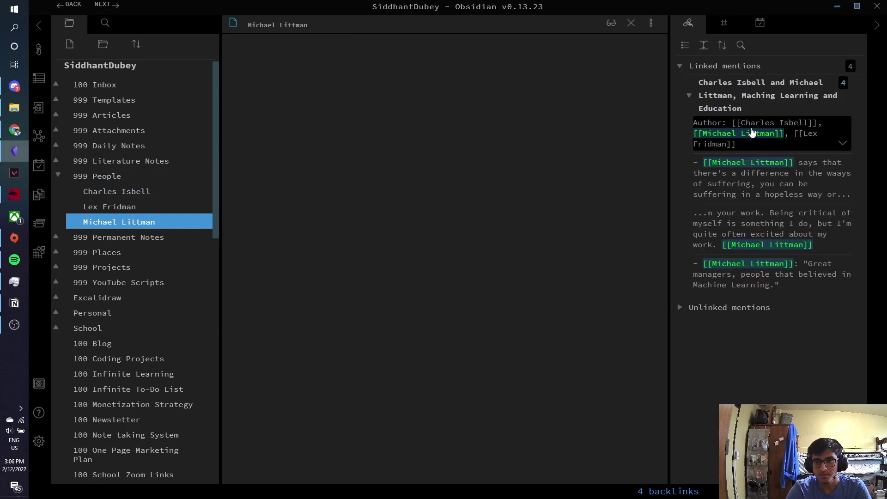
click(761, 126)
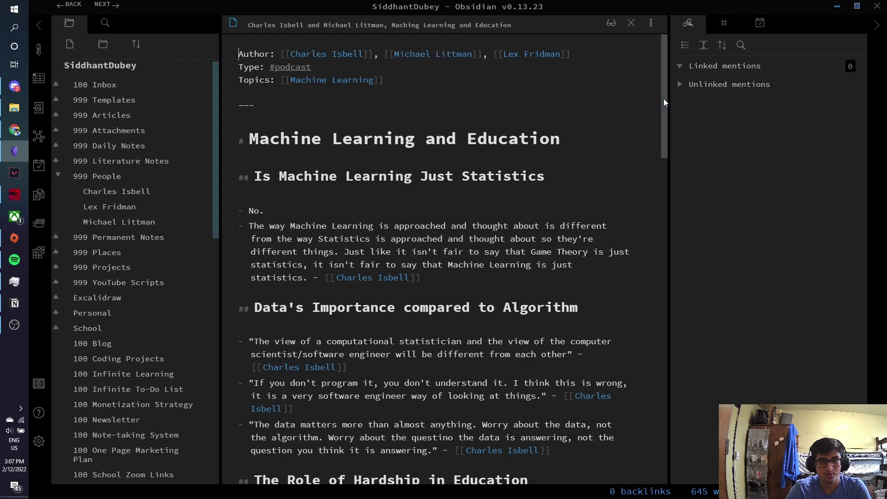
drag(663, 99, 641, 157)
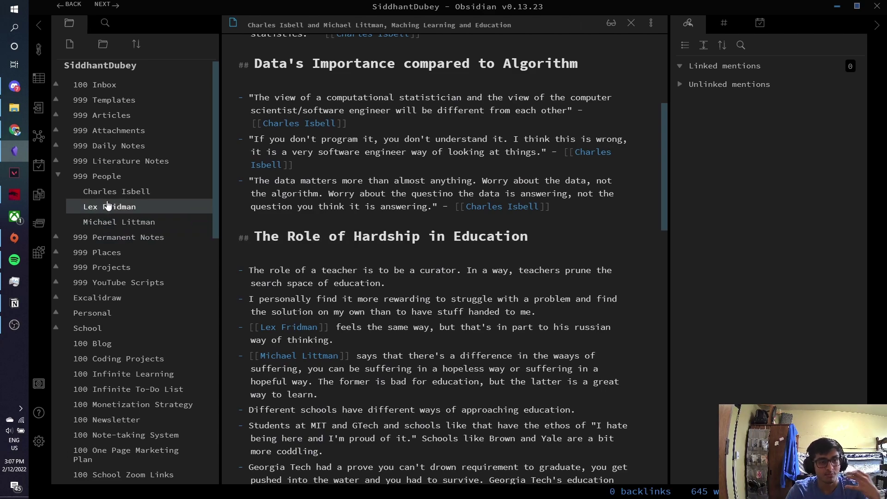
click(39, 137)
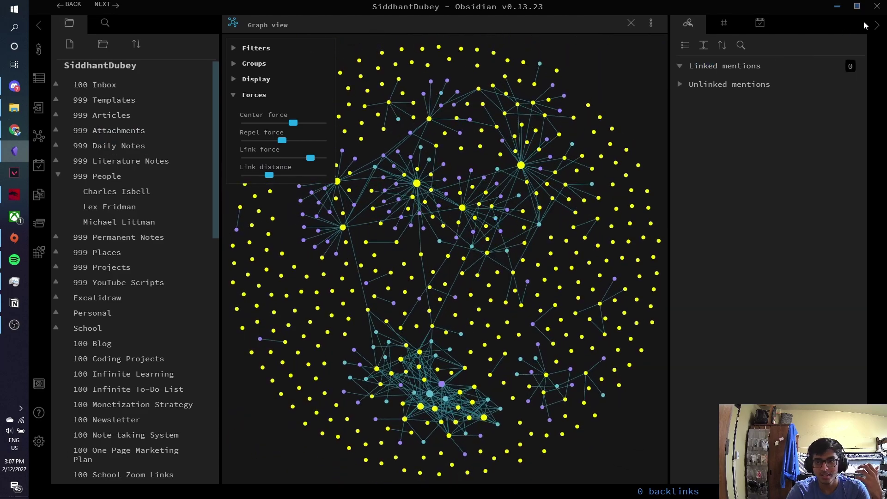
Hide the backlinks sidebar, zoom and pan the graph, and shrink the interface with Ctrl+-.
key(ctrl+shift+b)
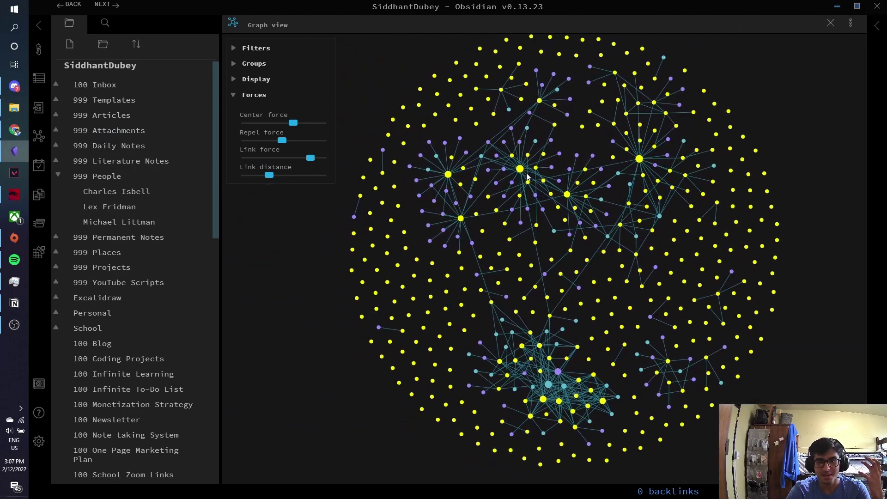
scroll(542, 182, up, 6)
drag(543, 173, 569, 224)
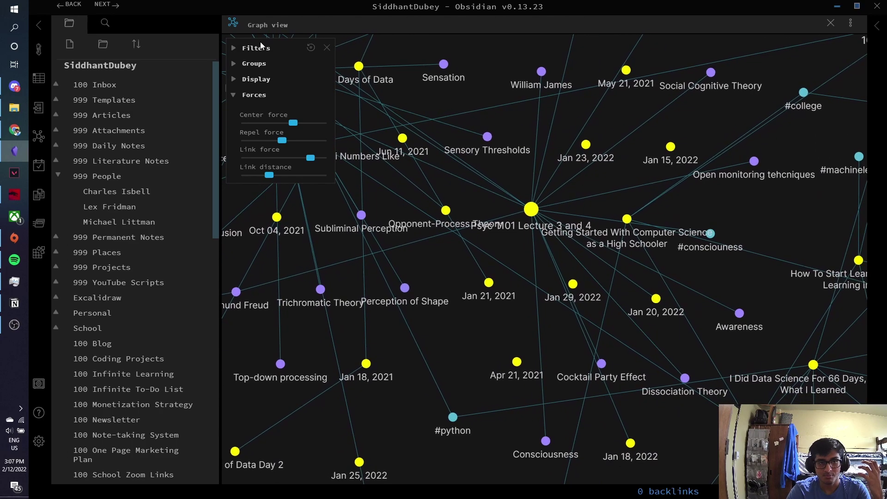
drag(477, 116, 479, 187)
key(ctrl+minus)
key(ctrl+minus)
key(ctrl+minus)
key(ctrl+minus)
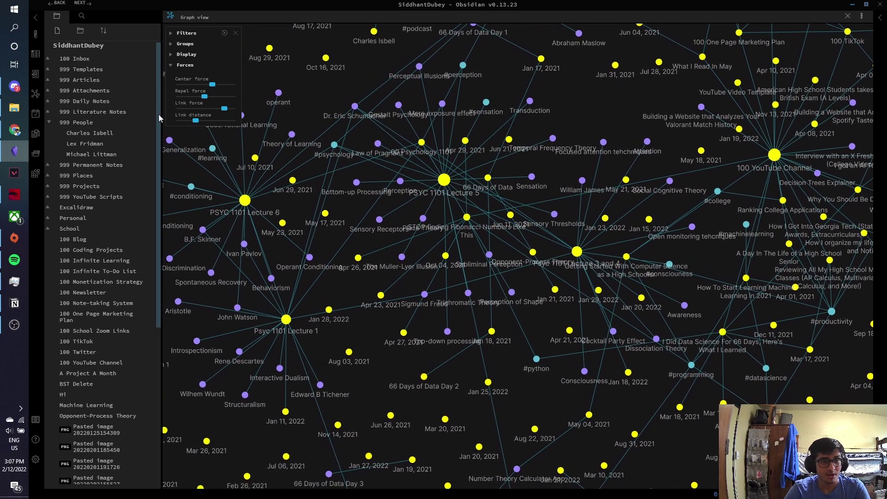
drag(645, 135, 561, 198)
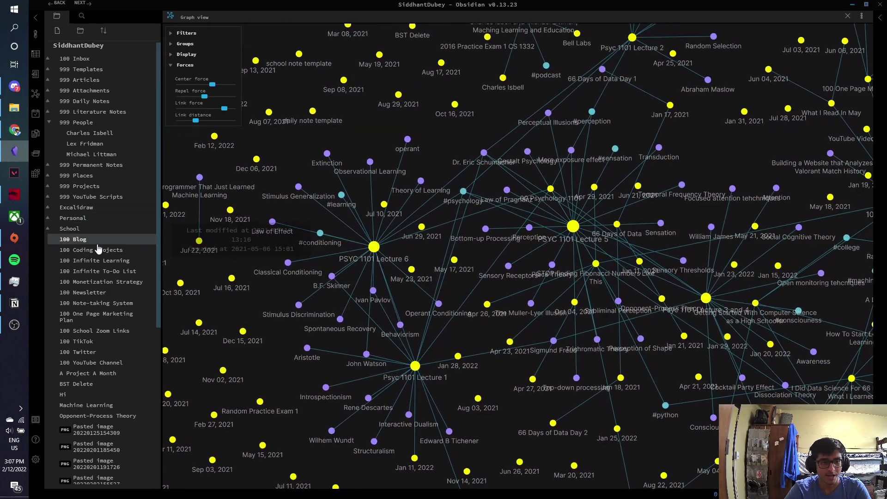
Open the Binary Search Trees note from the School folder and enlarge the interface two steps.
click(71, 229)
click(111, 310)
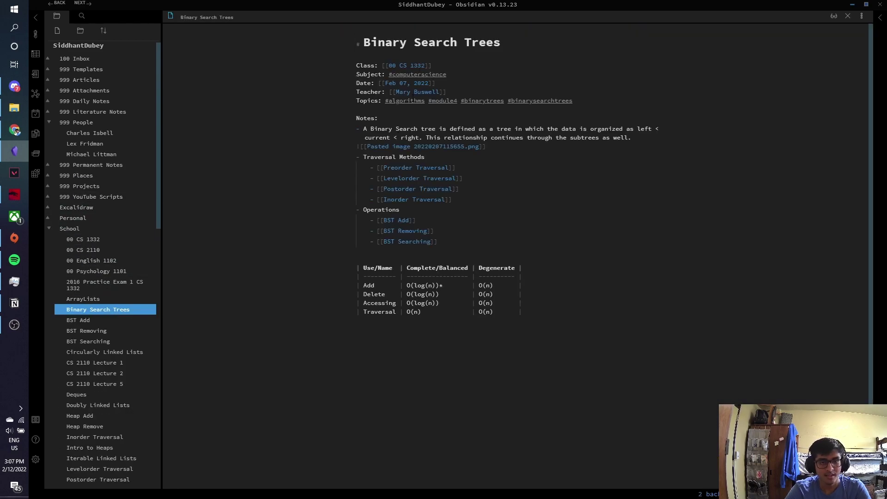
key(ctrl+equal)
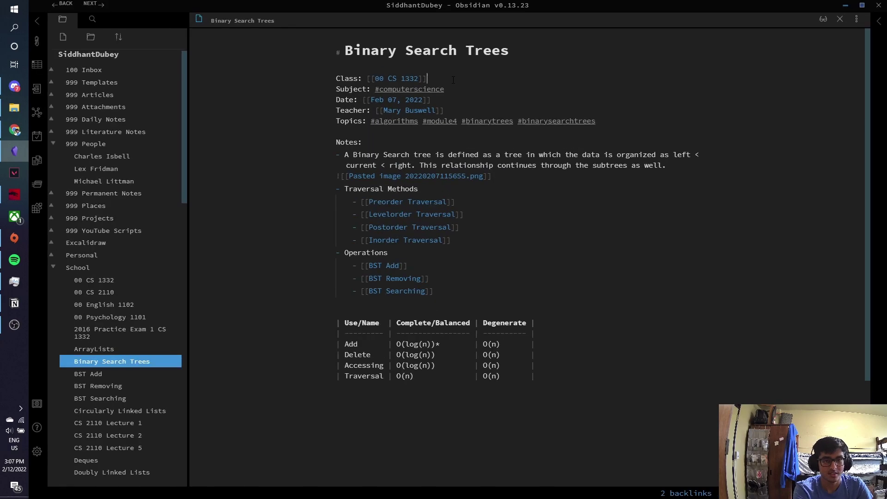
key(ctrl+equal)
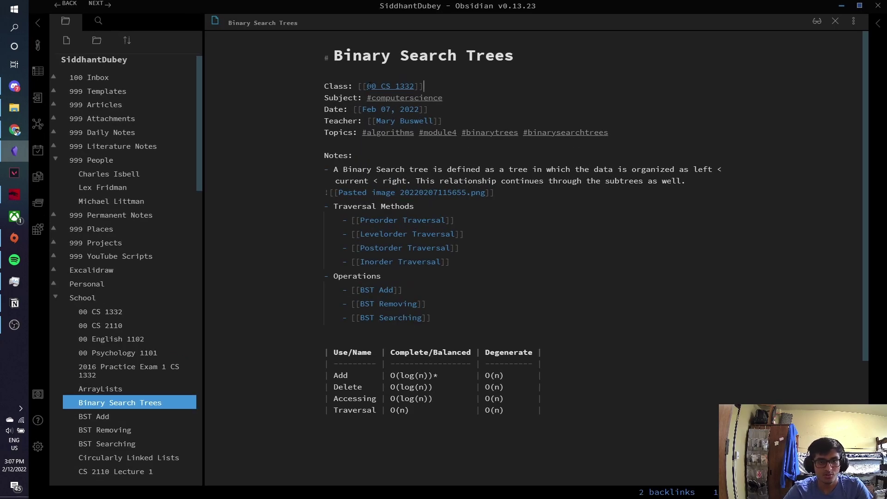
Select the 00 CS 1332 link, then view the note rendered and scroll through its contents.
click(414, 86)
drag(414, 86, 366, 85)
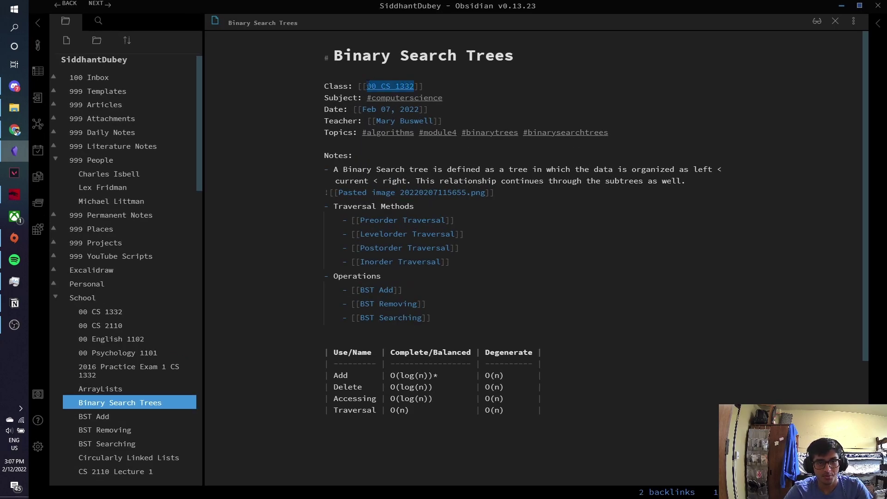
click(841, 96)
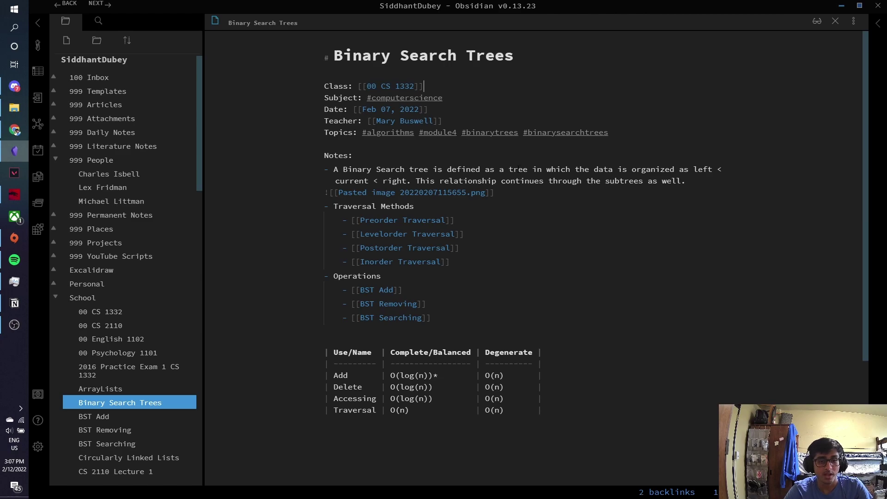
click(817, 21)
drag(868, 171, 871, 352)
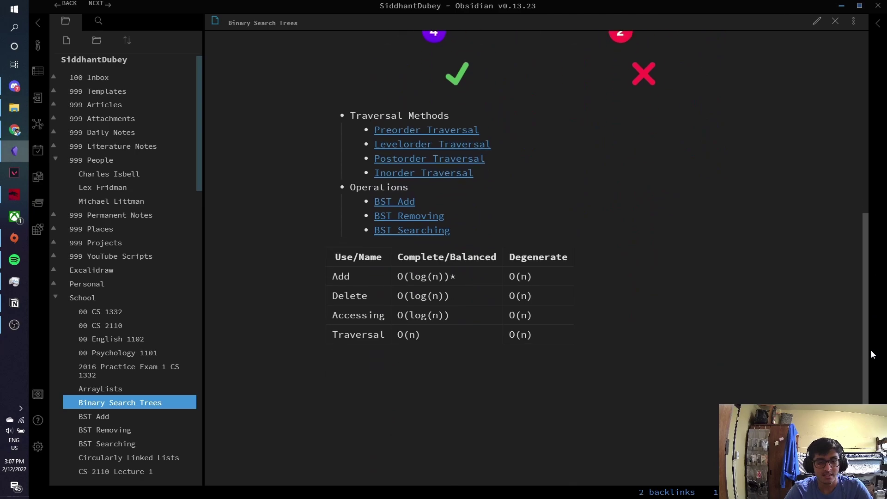
mouse_move(418, 230)
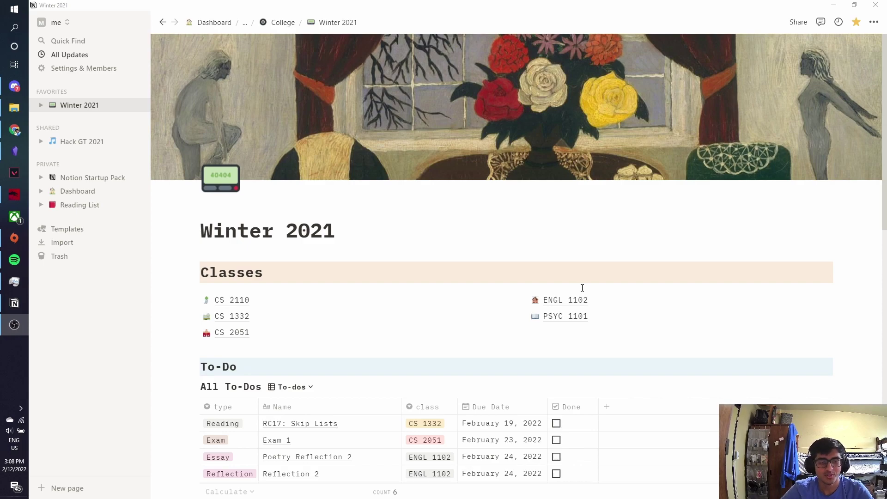
scroll(582, 288, down, 2)
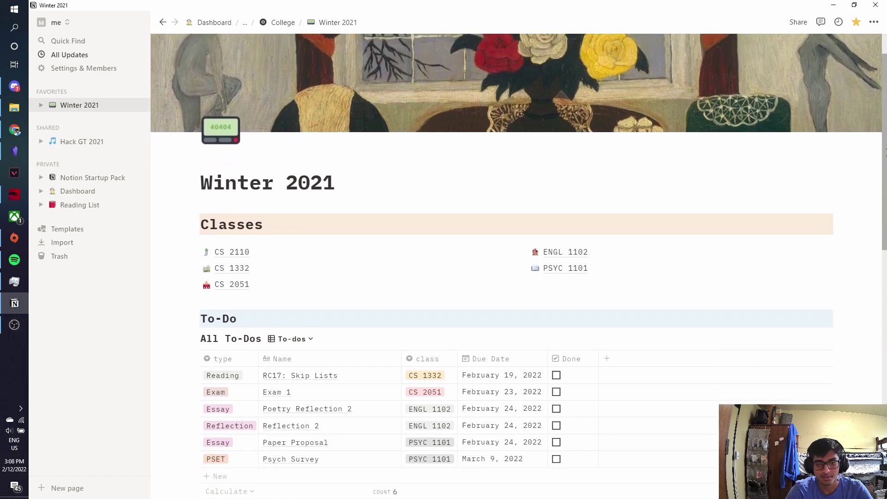
scroll(582, 278, up, 2)
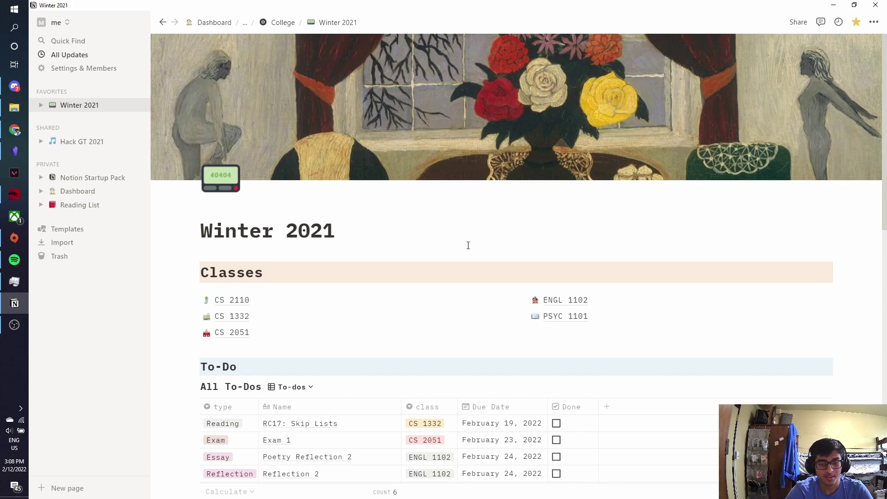
Bring Obsidian forward and open the ArrayLists note in editing mode.
click(14, 151)
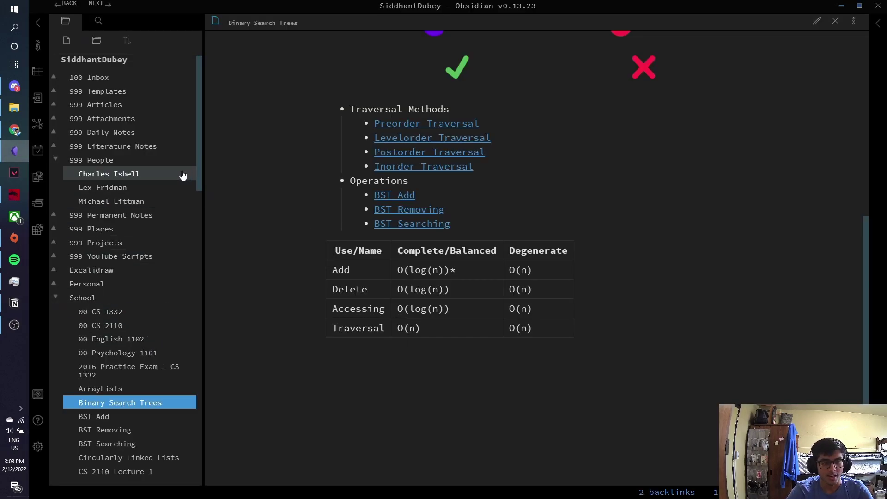
drag(200, 168, 208, 209)
click(127, 256)
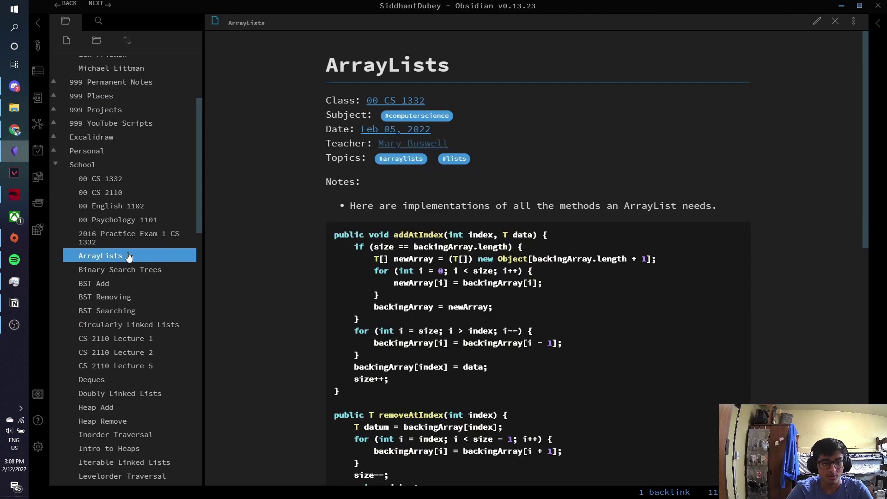
click(816, 21)
Add a new bullet containing the LaTeX equation $$x^2 + y^2 = 25$$.
click(652, 183)
key(Return)
text($$)
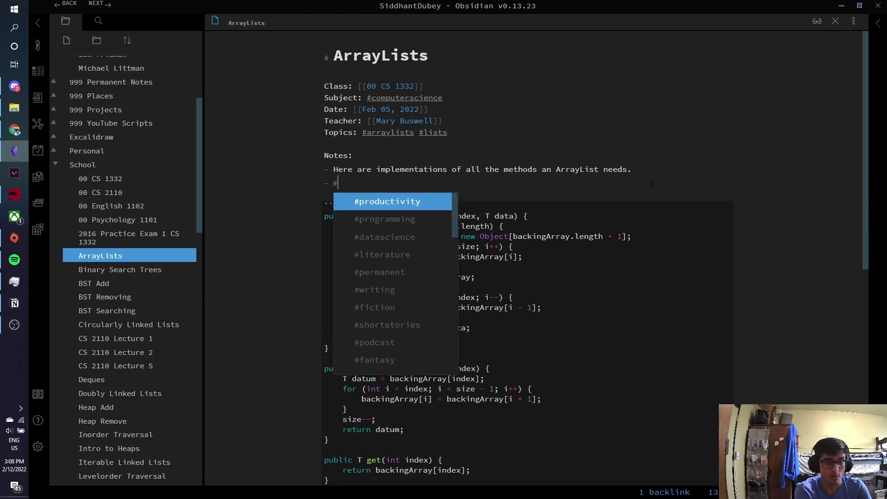
text($$)
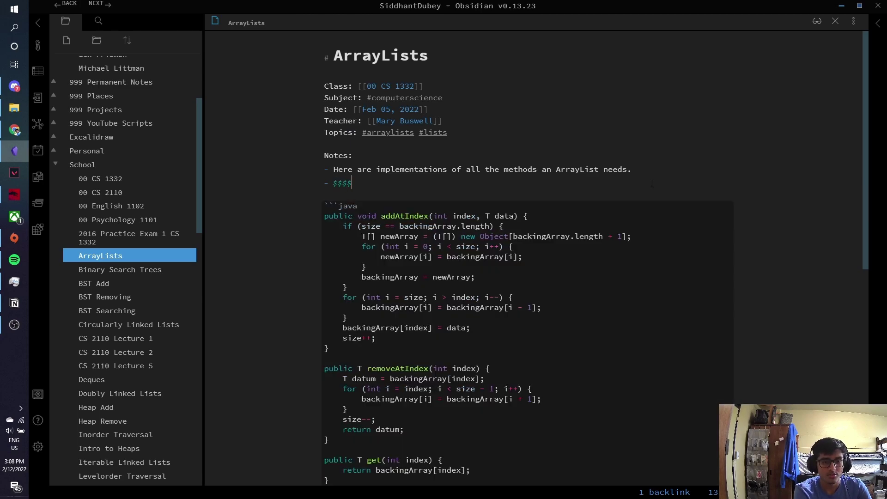
key(Left)
key(Left)
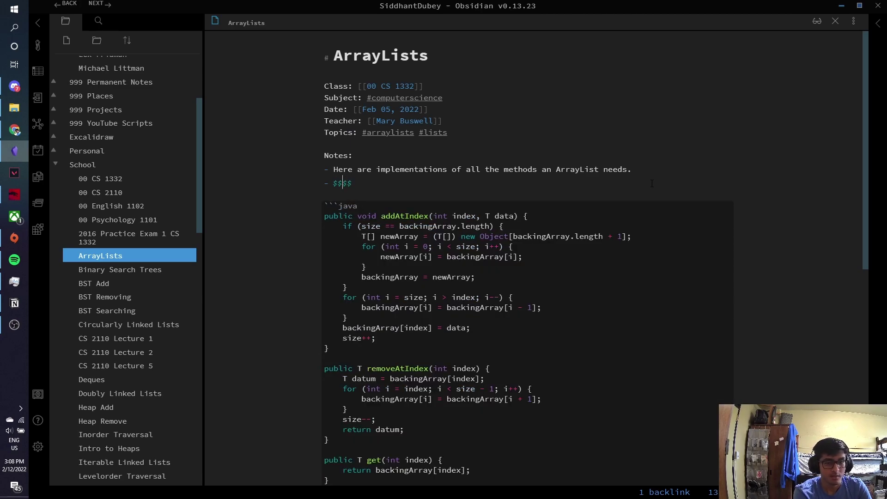
text(x^2 + y^2)
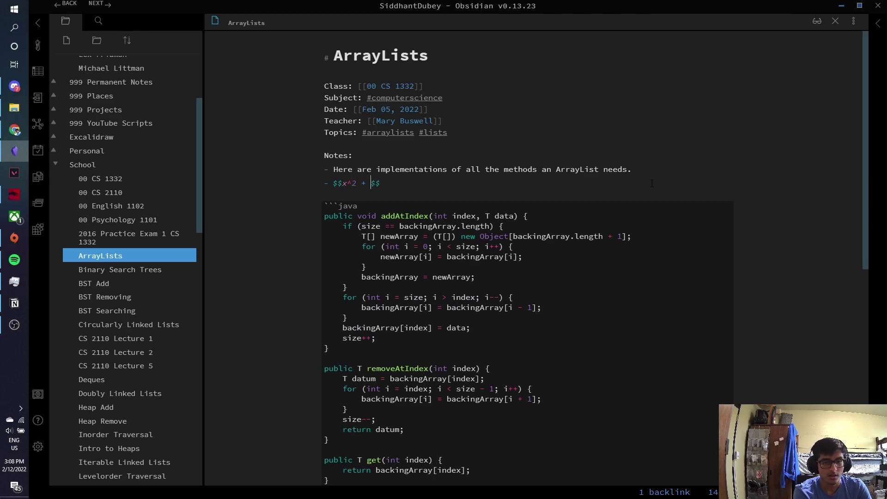
text( = 25)
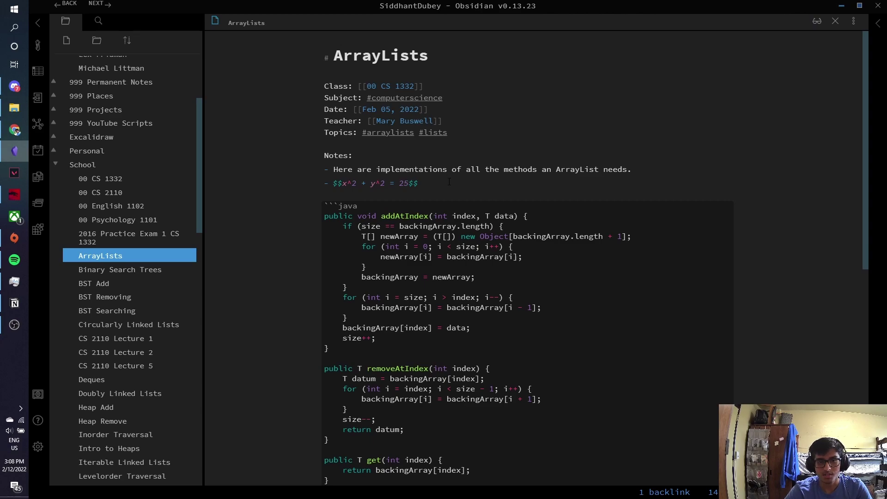
drag(449, 181, 322, 184)
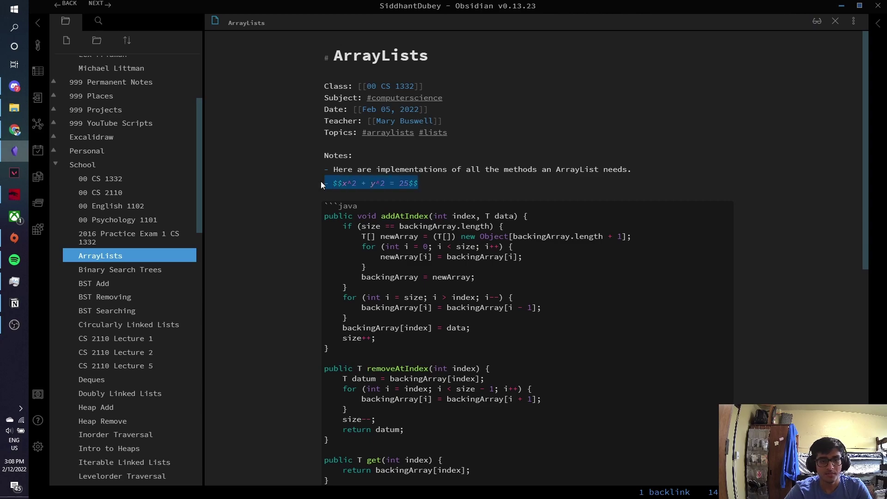
Preview the rendered equation, return to editing mode, and minimize Obsidian to Notion.
click(815, 22)
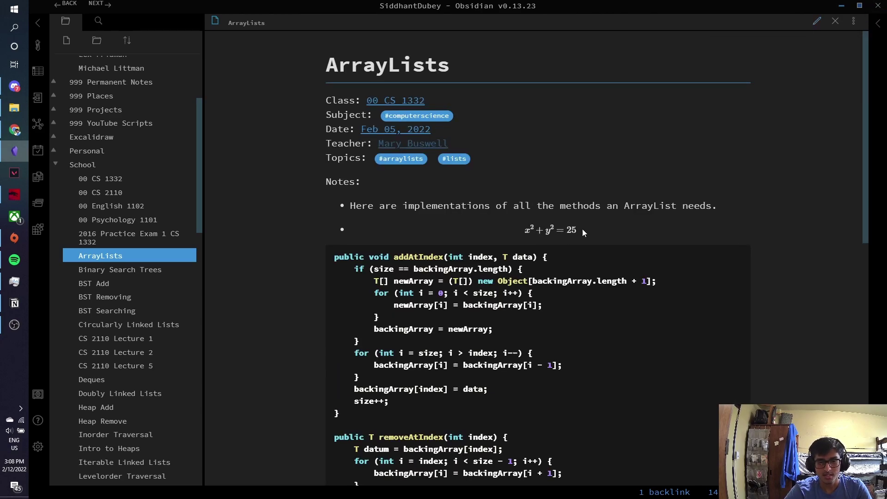
drag(523, 238, 568, 237)
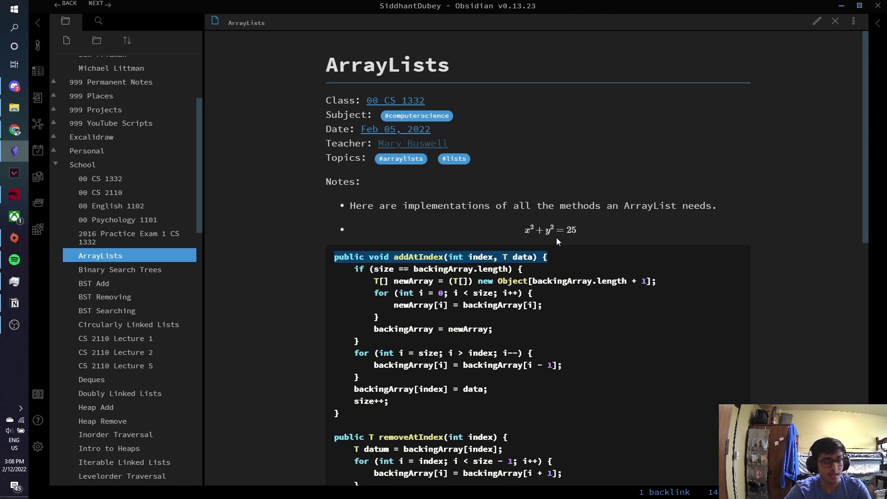
click(817, 21)
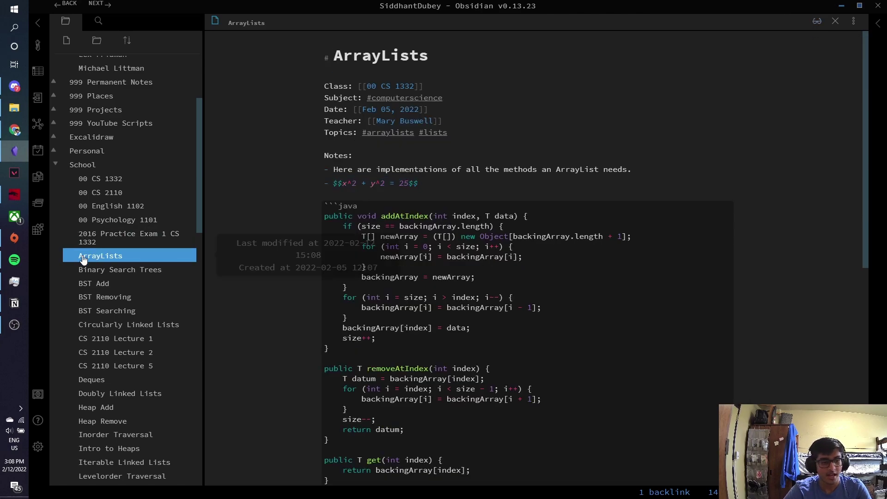
click(841, 6)
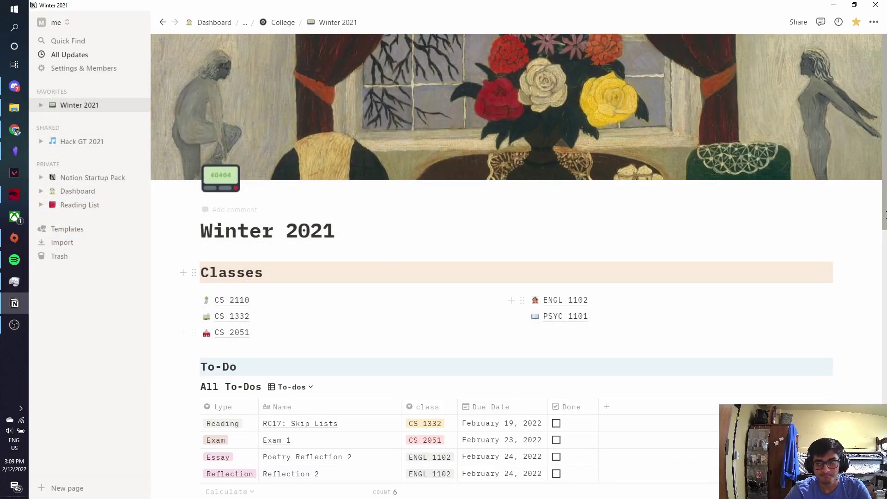
scroll(884, 209, down, 2)
drag(885, 208, 885, 236)
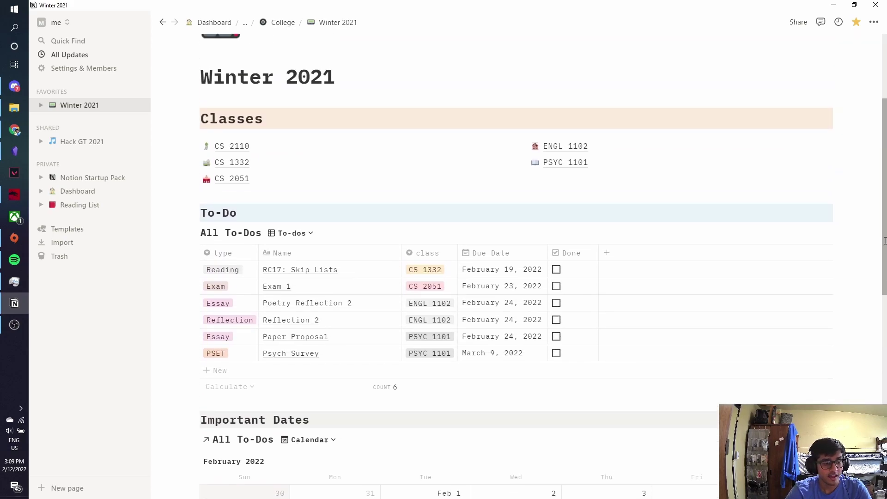
scroll(885, 206, down, 2)
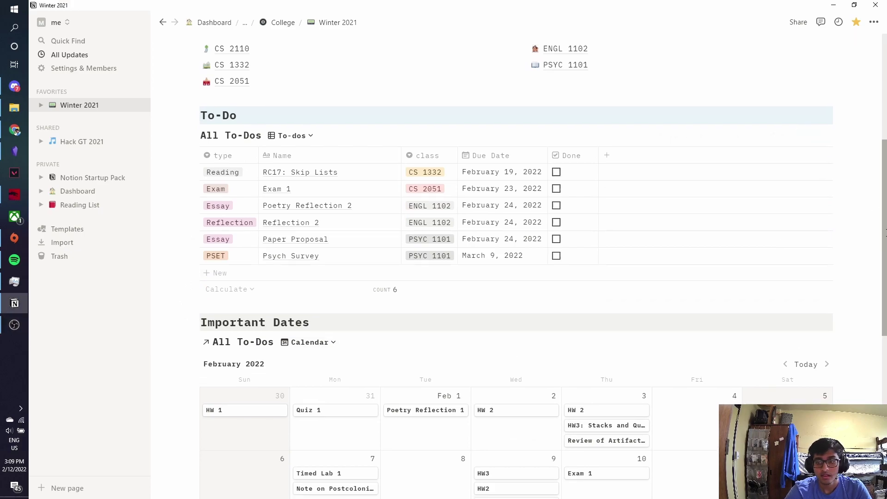
scroll(885, 235, up, 5)
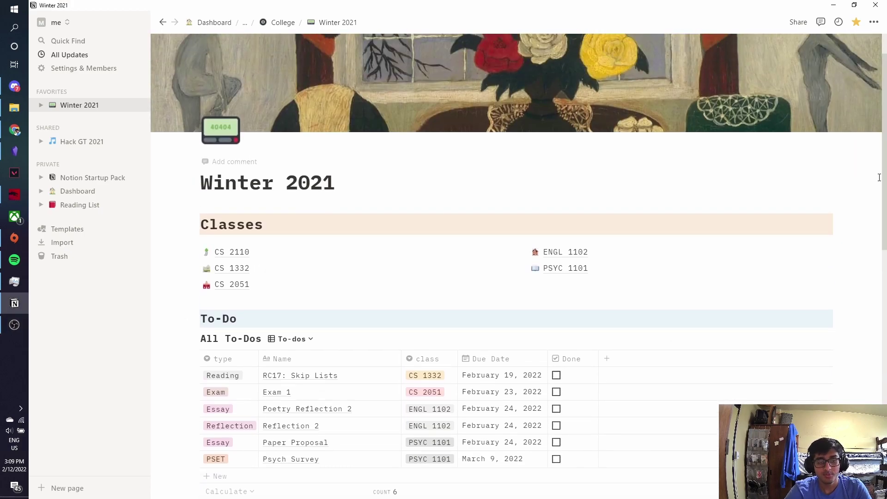